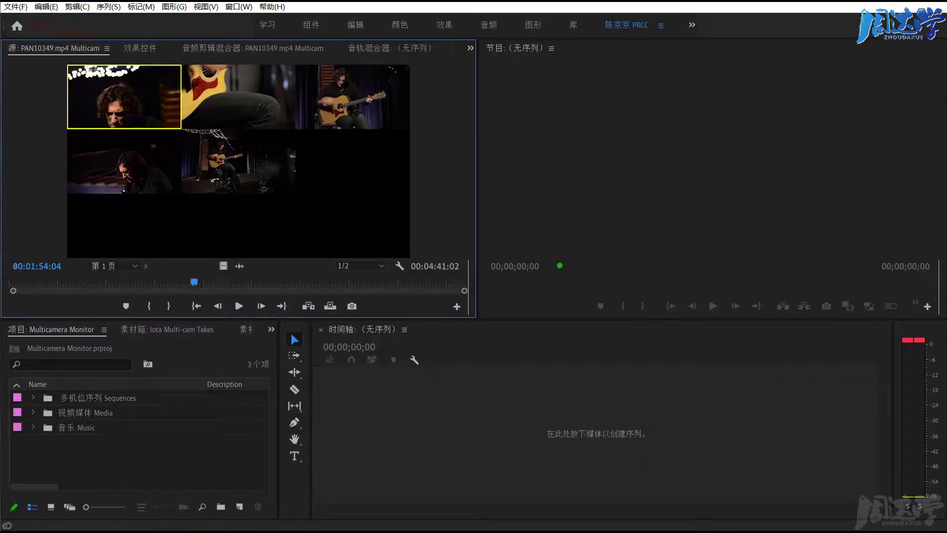
Open Multicamera Monitor.prproj from the Multi-Cam 多机位 > 多机位监视器 Multicamera Monitor folder.
left_click(16, 7)
left_click(30, 24)
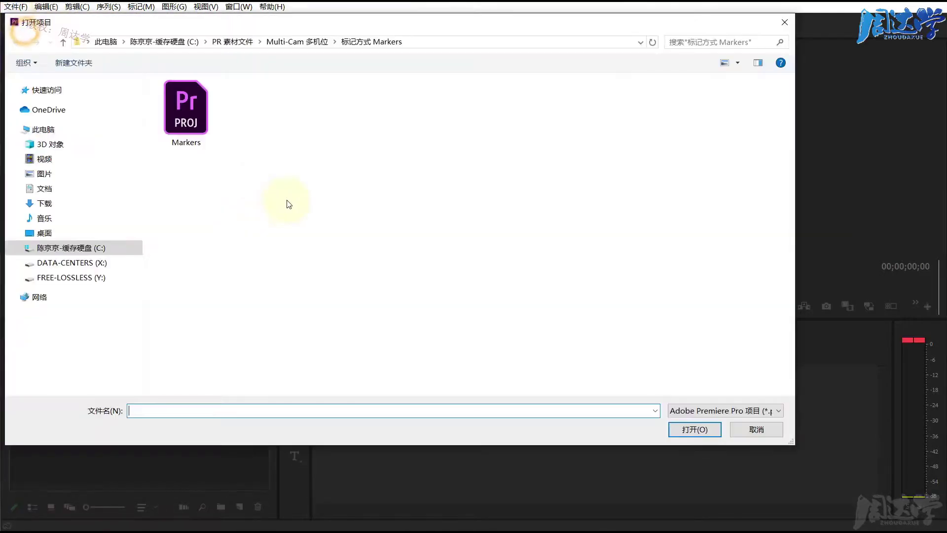
left_click(296, 42)
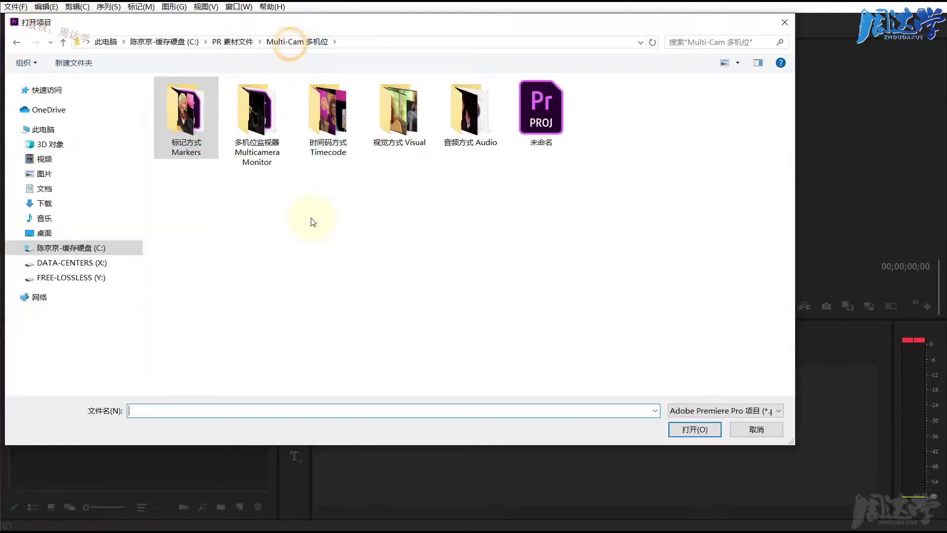
double_click(261, 104)
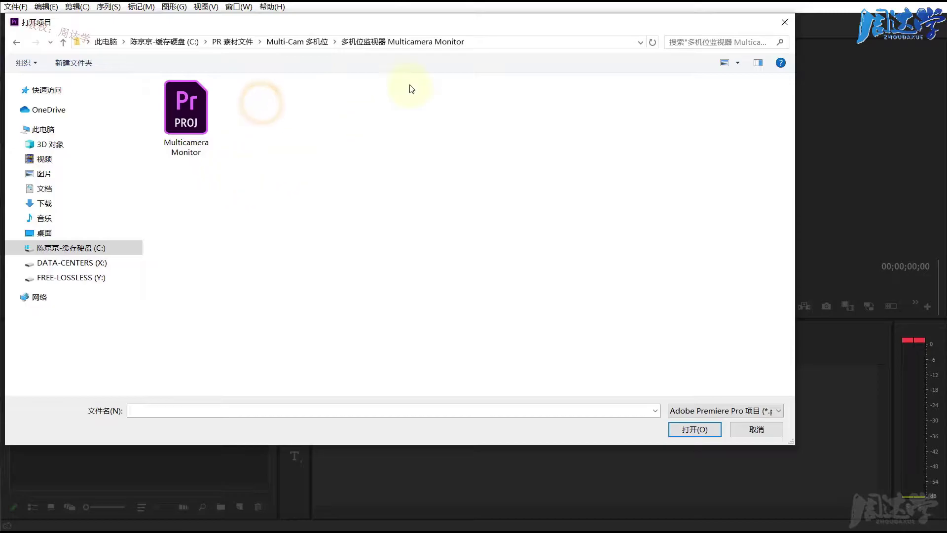
left_click(186, 111)
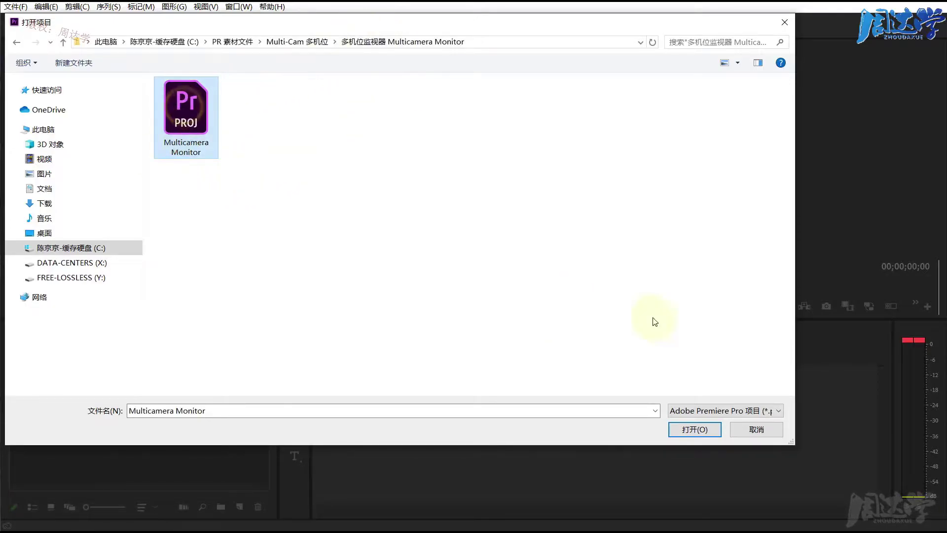
left_click(683, 432)
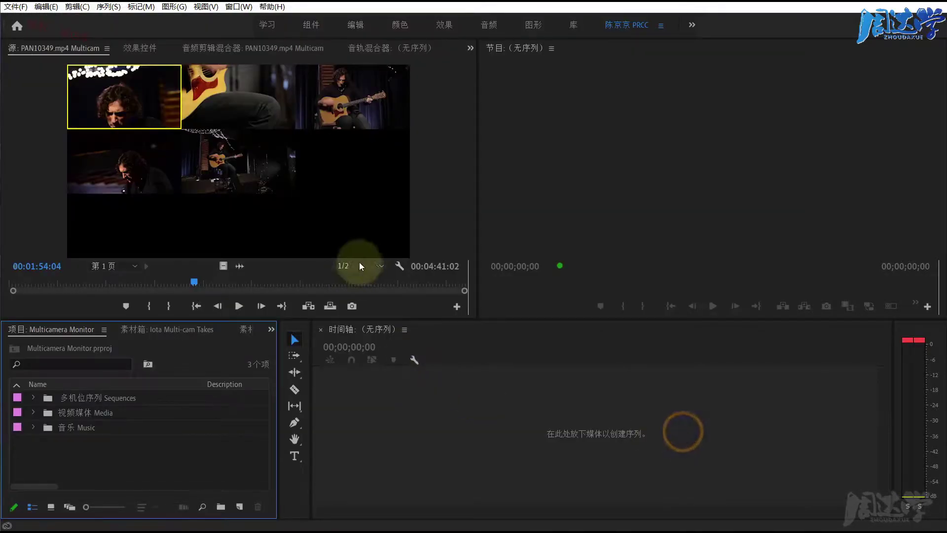
Expand Sequences down to Iota Multi-cam Takes, then expand the Media bin.
left_click(32, 397)
left_click(46, 413)
left_click(103, 428)
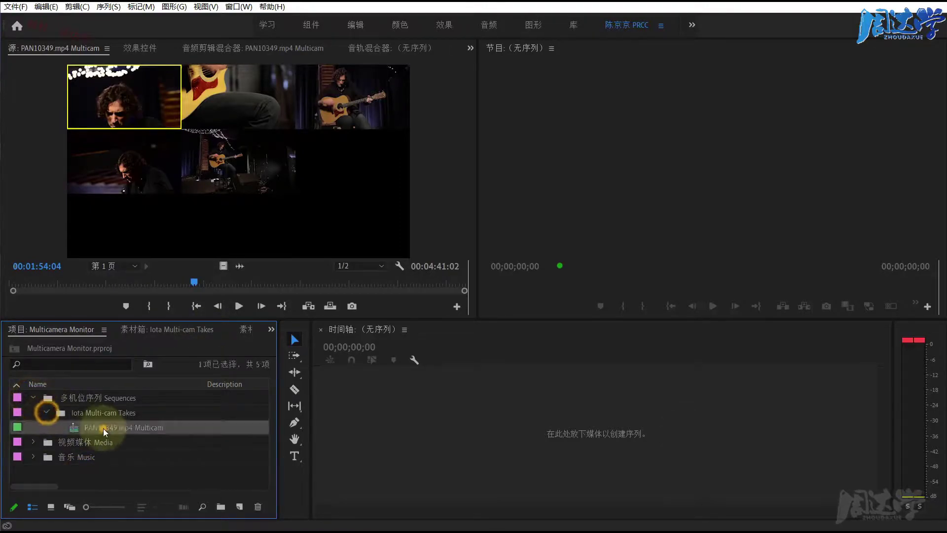
left_click(33, 442)
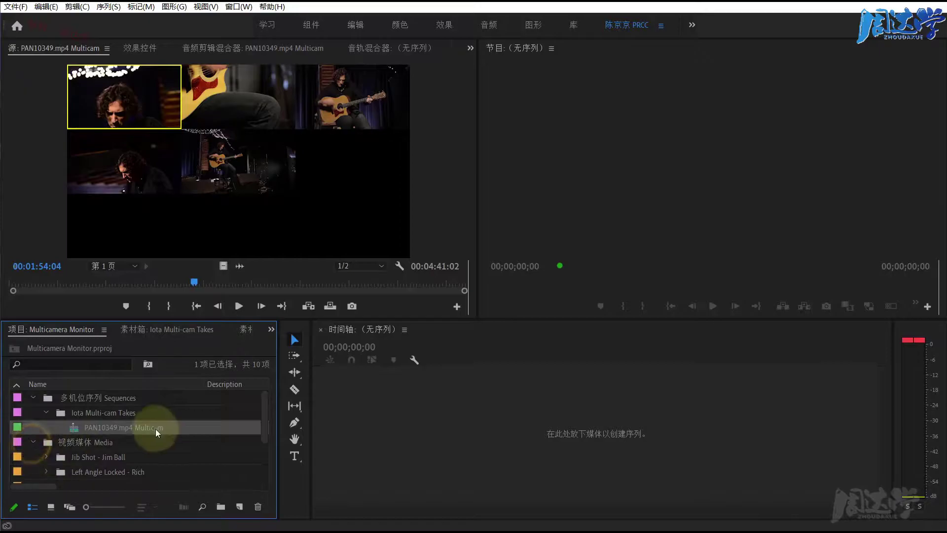
scroll(102, 455, "down", 3)
scroll(61, 447, "down", 1)
scroll(61, 447, "up", 1)
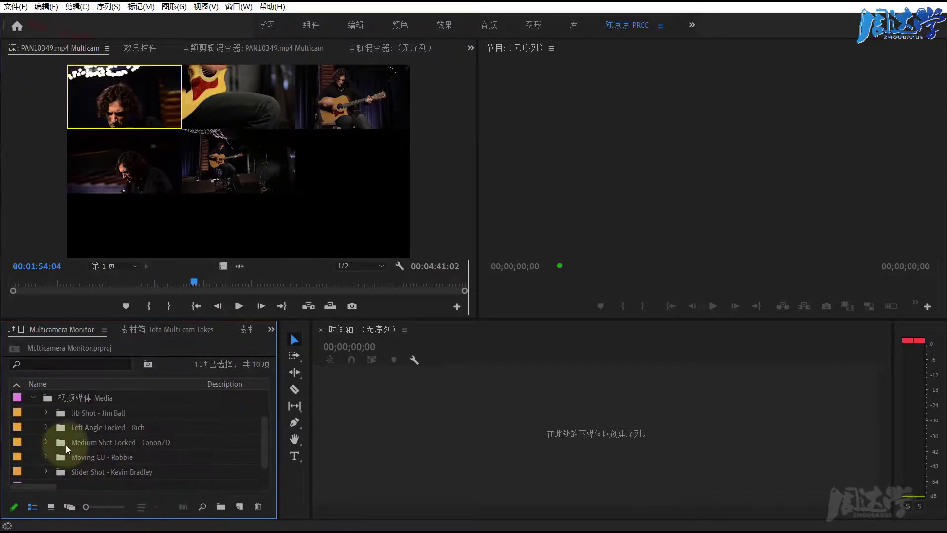
Review the Jib Shot, Left Angle, Medium Shot and Moving CU camera folders, then collapse Media.
left_click(46, 413)
left_click(46, 442)
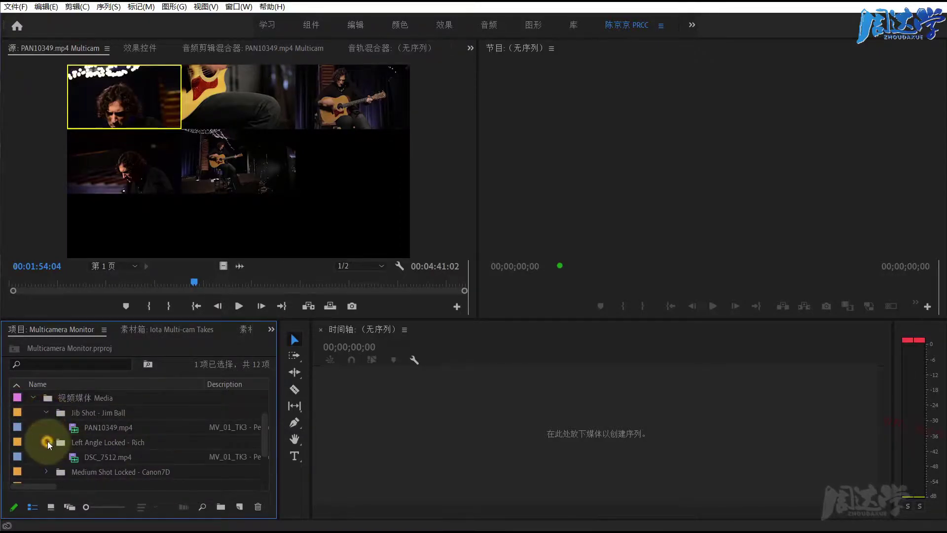
scroll(61, 435, "down", 2)
left_click(49, 442)
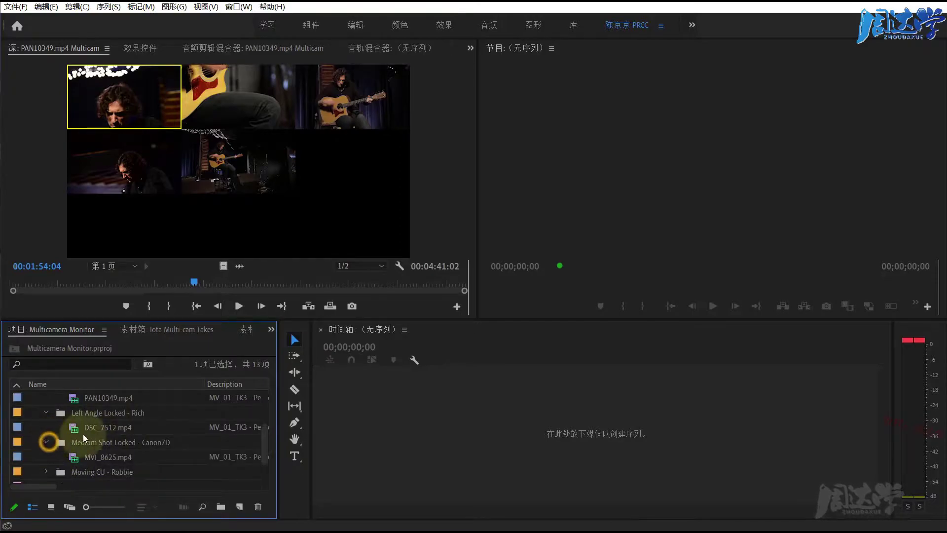
scroll(83, 434, "down", 2)
left_click(47, 442)
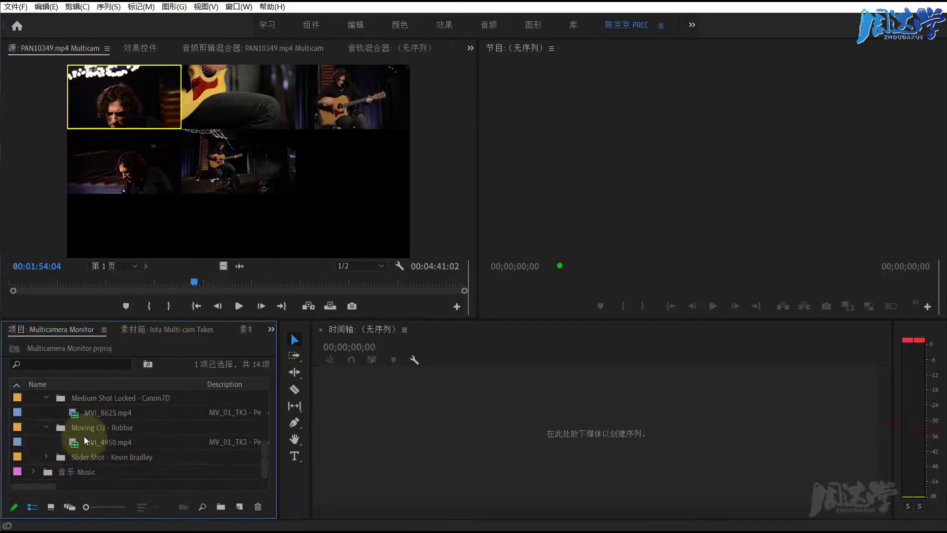
scroll(84, 439, "down", 1)
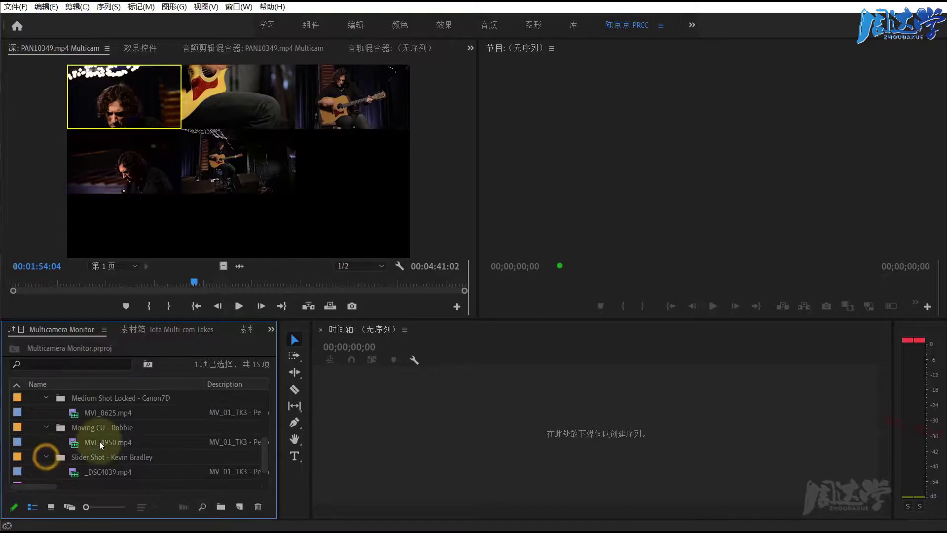
scroll(99, 444, "up", 2)
scroll(99, 447, "up", 3)
scroll(100, 449, "up", 1)
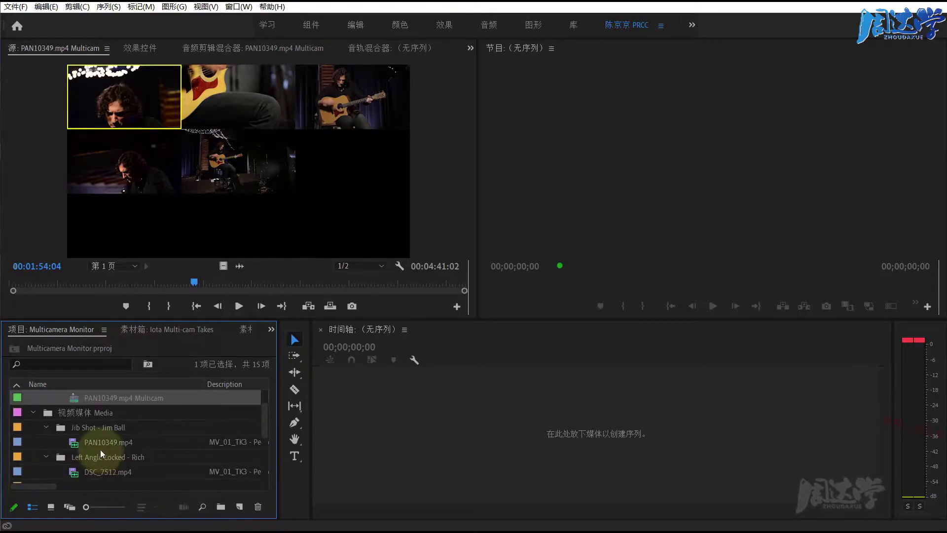
left_click(33, 412)
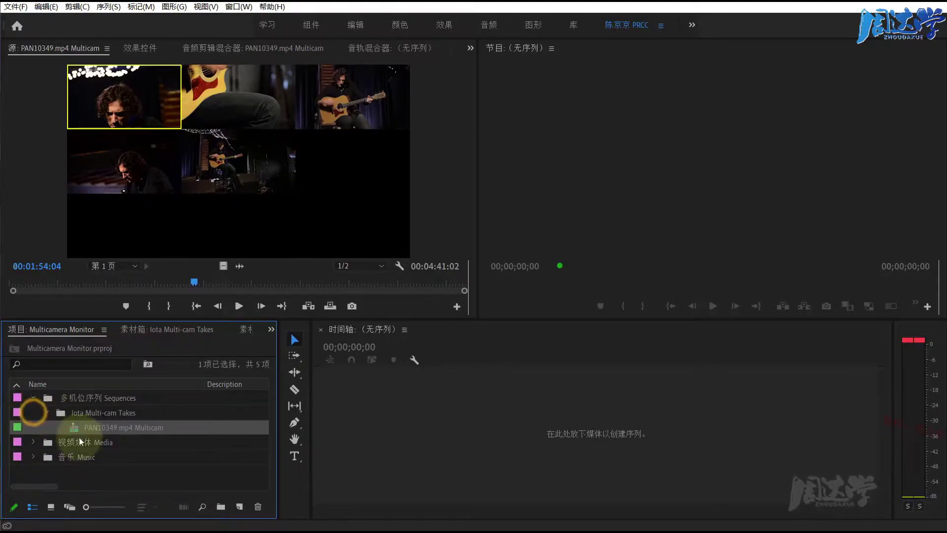
Review the Music bin's tracks, collapse it, and load PAN10349.mp4 Multicam into the Source Monitor.
left_click(64, 457)
left_click(33, 456)
scroll(118, 454, "down", 1)
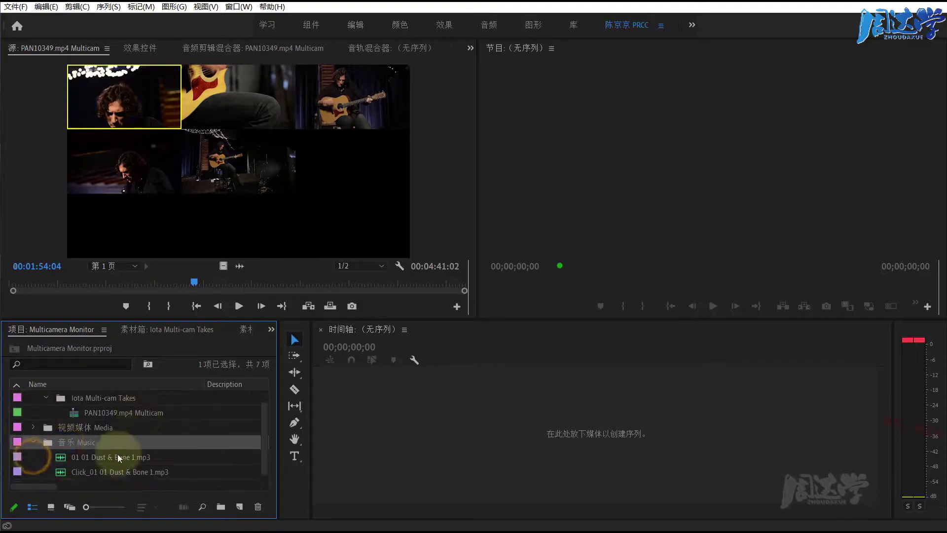
left_click(104, 472)
left_click(99, 456)
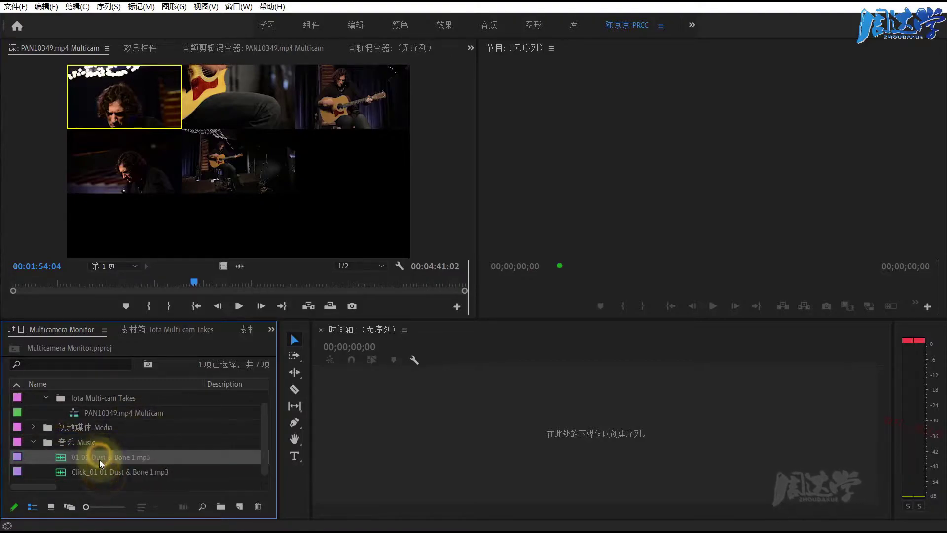
left_click(98, 471)
left_click(91, 458)
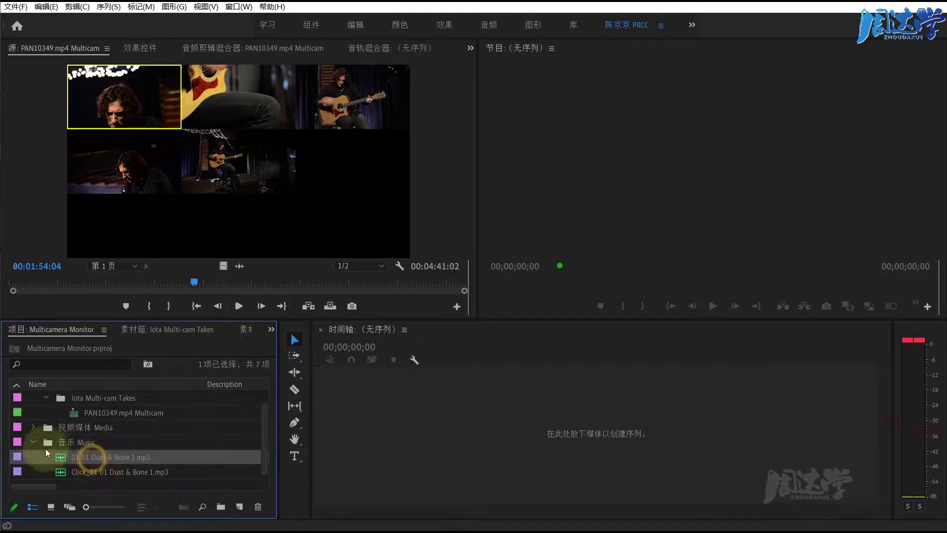
left_click(33, 441)
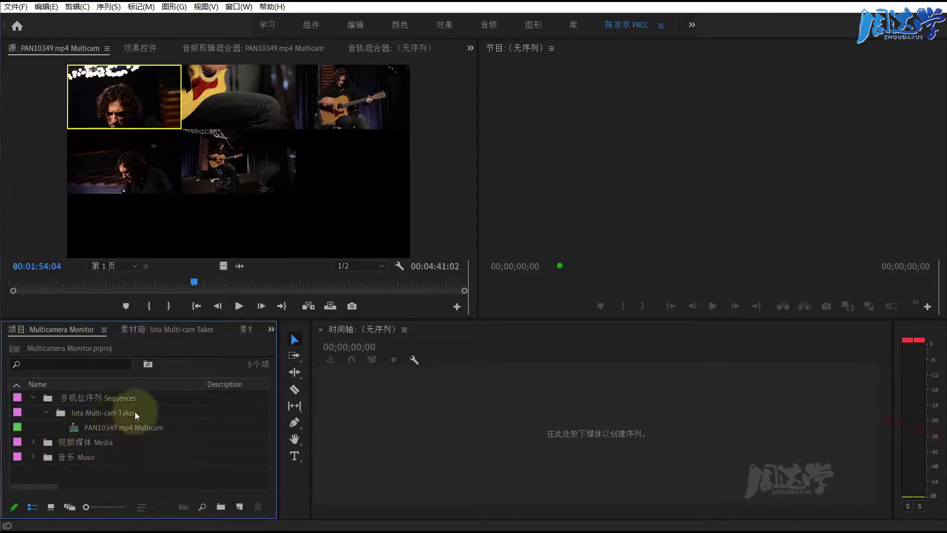
left_click(87, 426)
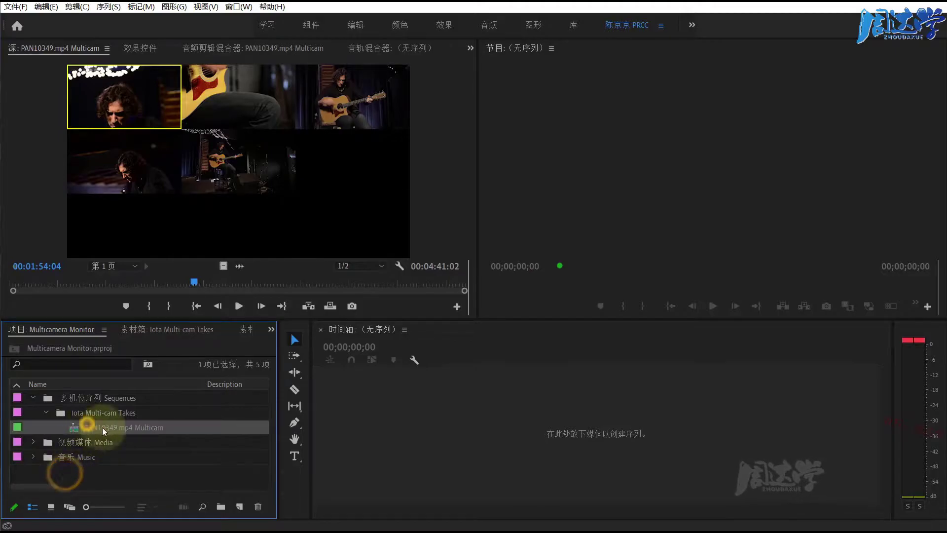
double_click(77, 425)
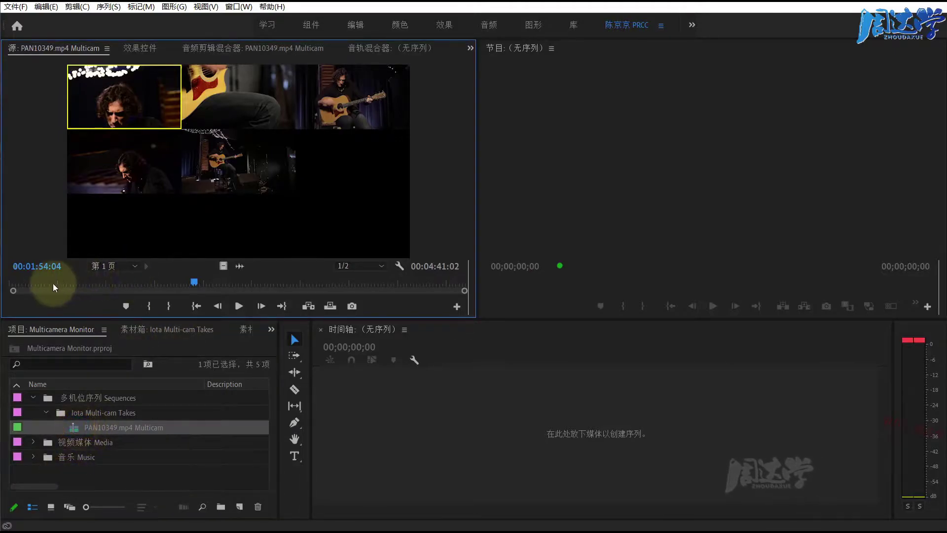
Build the PAN10349 sequence, widen the Program Monitor, and show its angle grid at 00:02:06:00.
left_click_drag(27, 282, 227, 294)
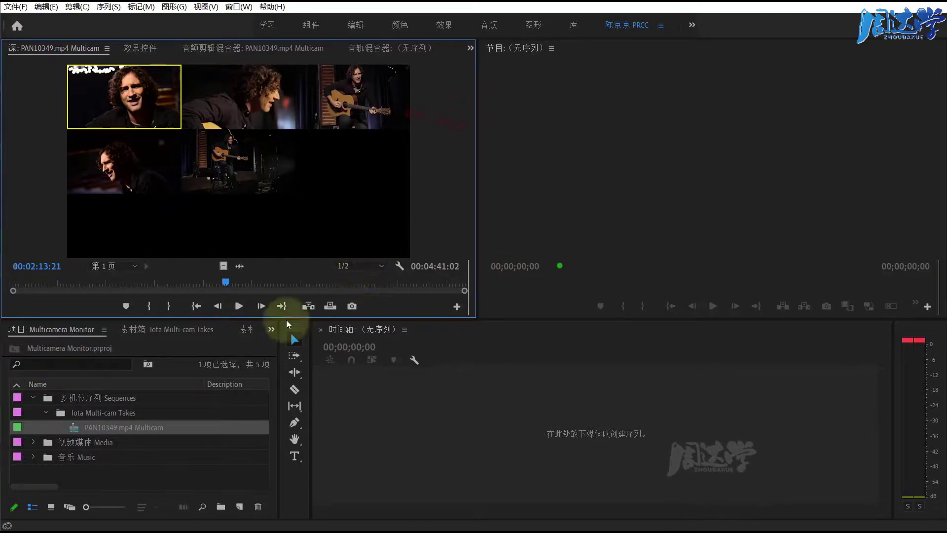
left_click_drag(101, 427, 239, 506)
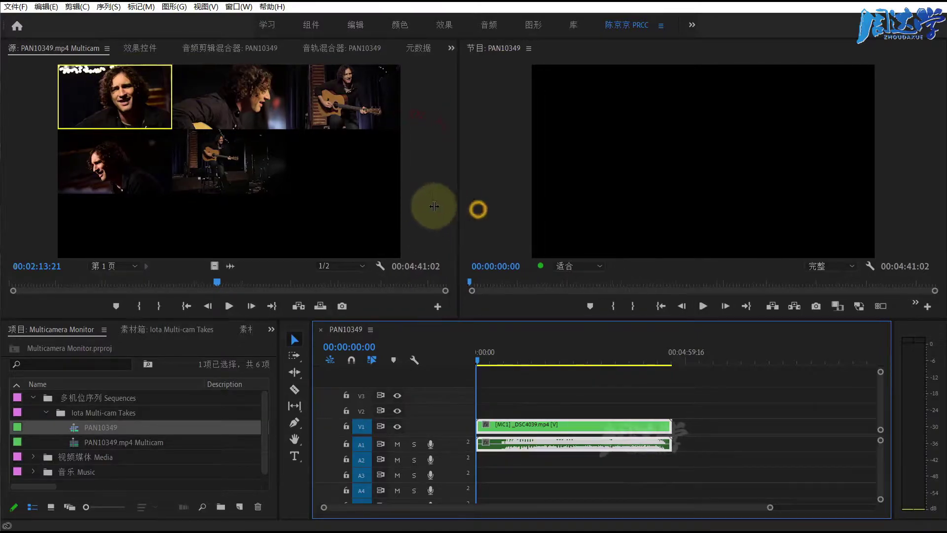
left_click_drag(479, 209, 386, 209)
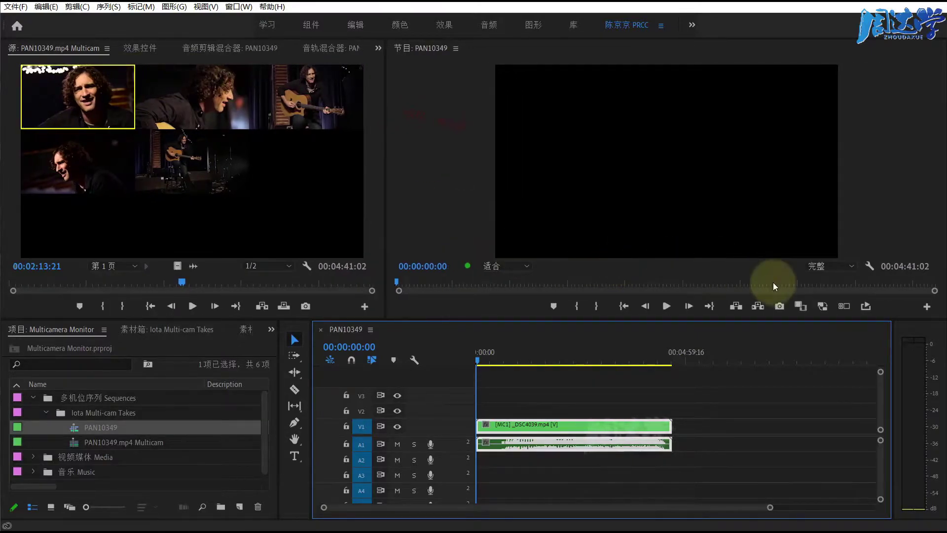
left_click(843, 306)
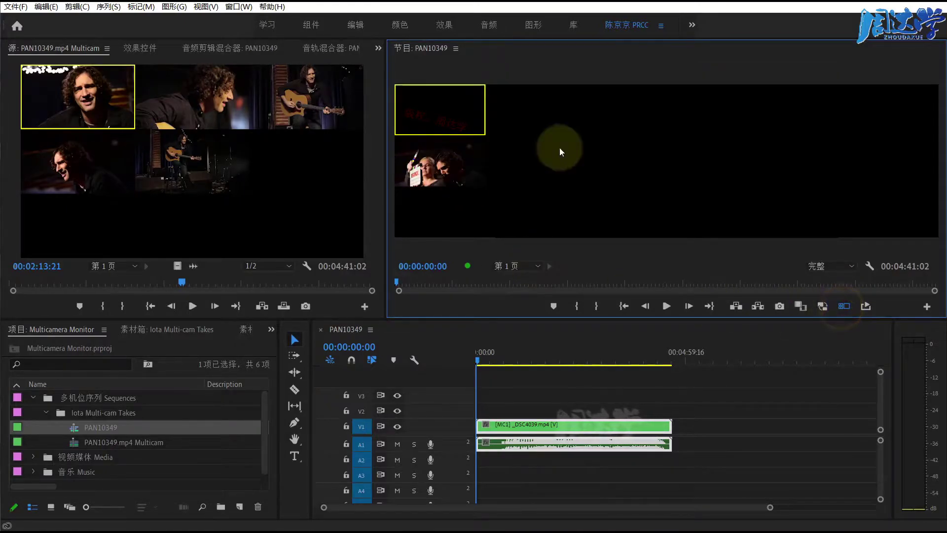
left_click_drag(538, 365, 565, 362)
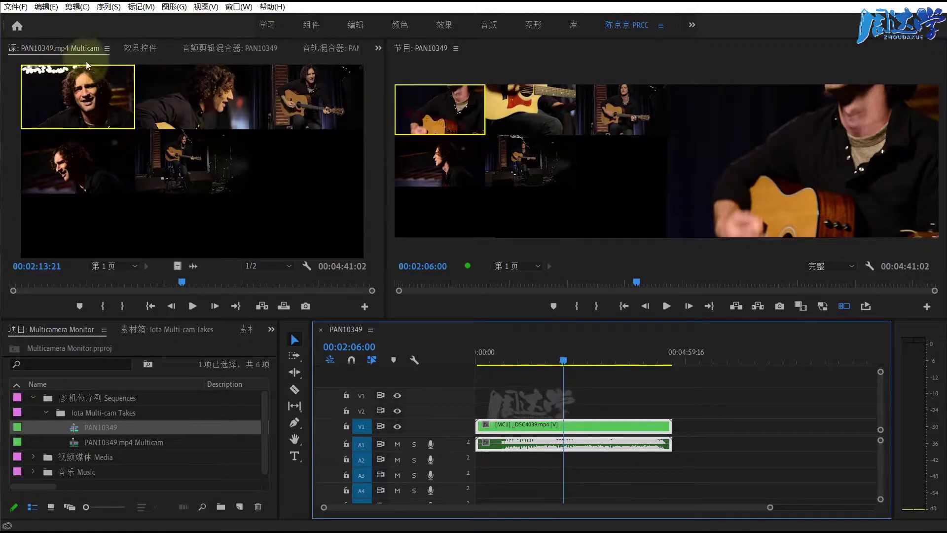
Close the Source, Effect Controls, both audio mixers and Metadata panels; enlarge Program Monitor and Tools panel.
right_click(68, 49)
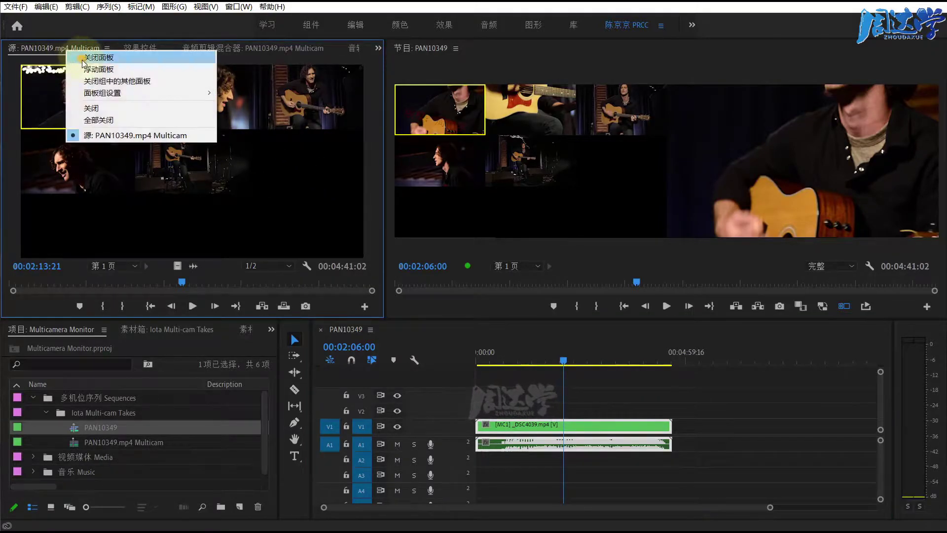
left_click(74, 58)
right_click(55, 52)
left_click(74, 58)
right_click(43, 49)
left_click(64, 57)
right_click(44, 49)
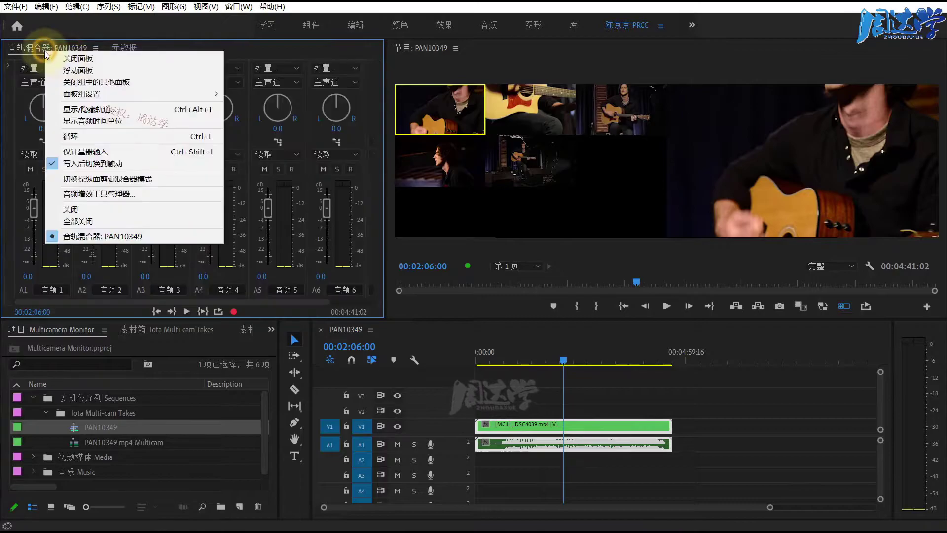
left_click(64, 58)
right_click(43, 49)
left_click(54, 57)
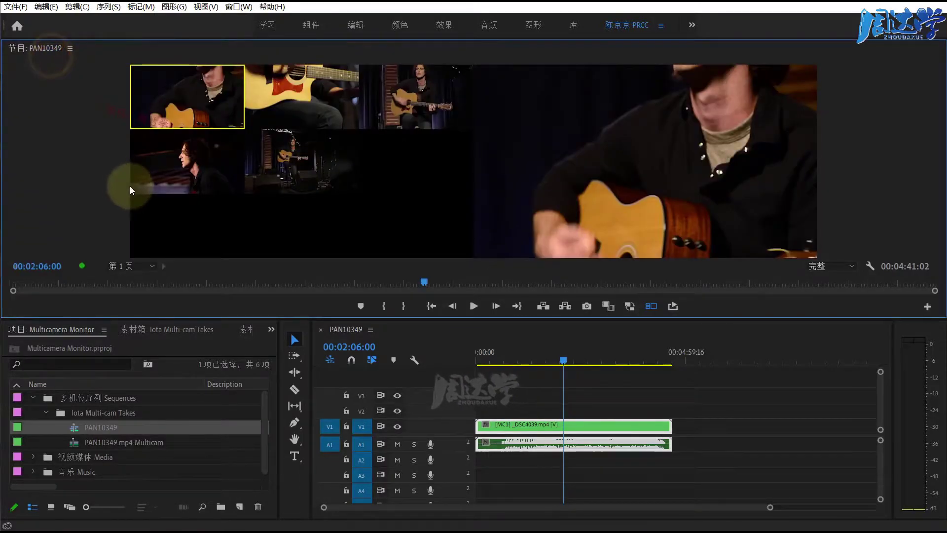
left_click_drag(373, 318, 379, 366)
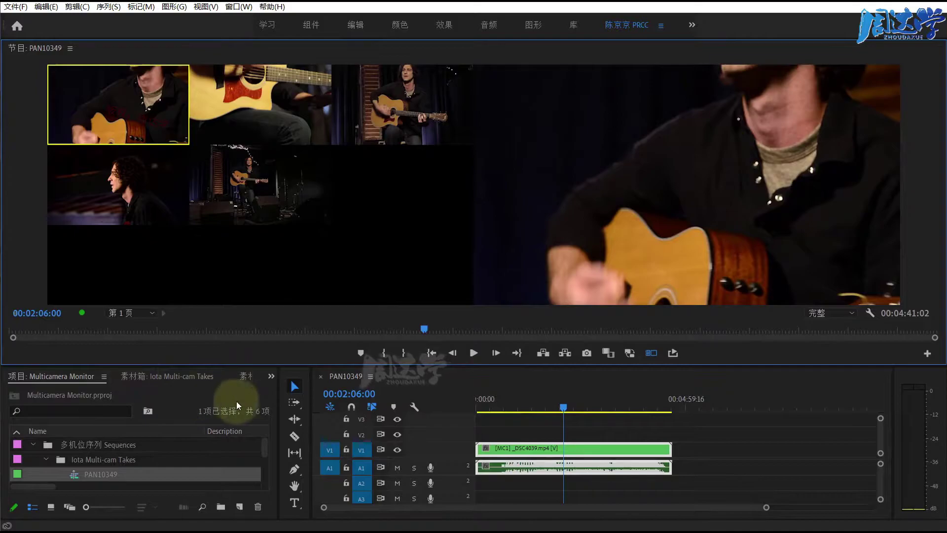
left_click_drag(277, 403, 247, 403)
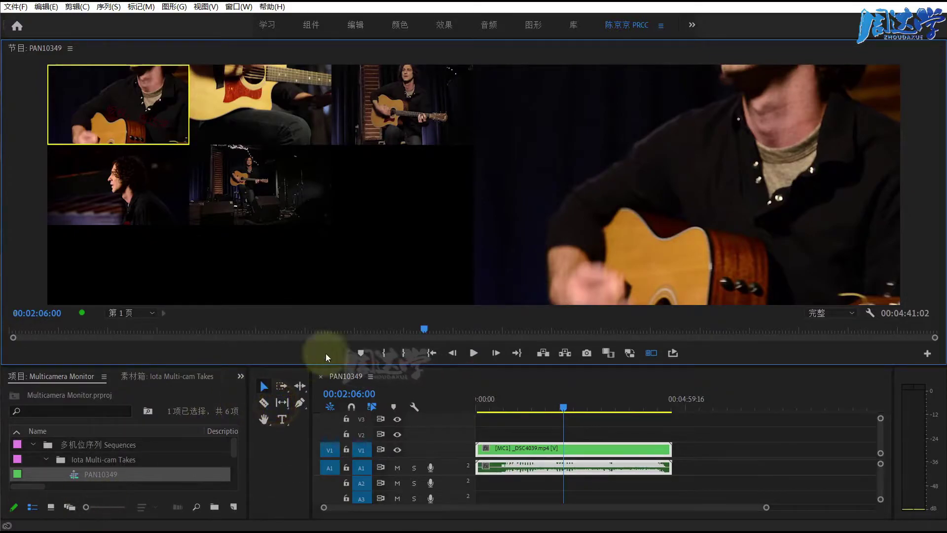
Save the layout as workspace MC-多机位专用, then switch to Editing and back to it.
left_click(692, 27)
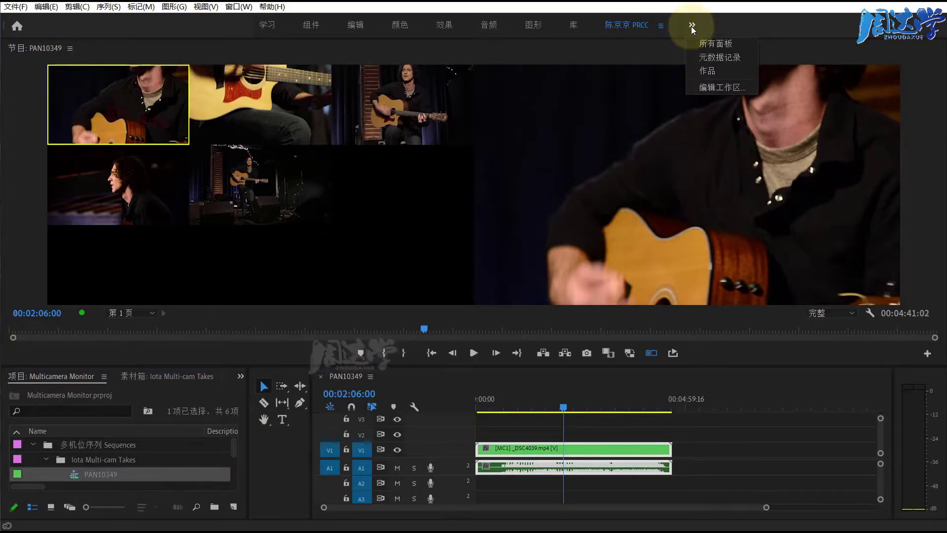
left_click(239, 6)
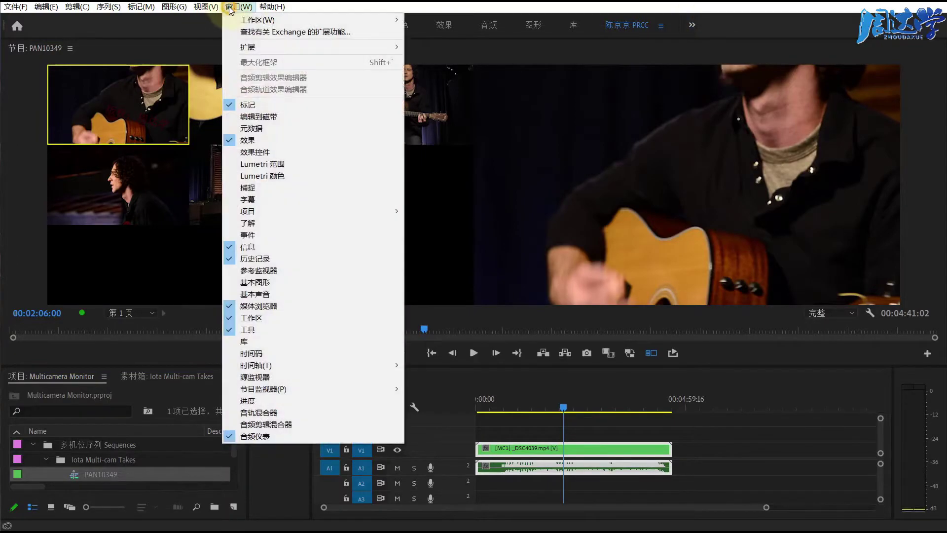
mouse_move(316, 20)
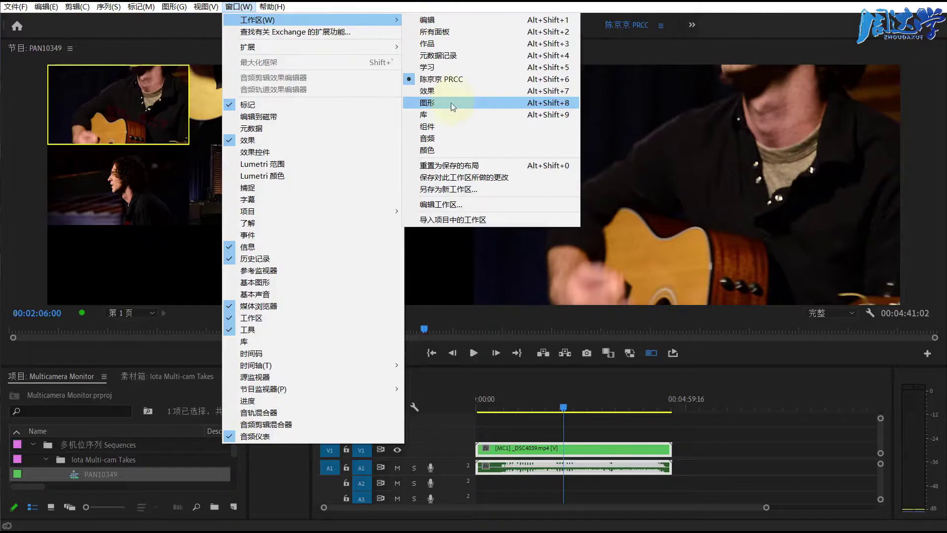
left_click(442, 191)
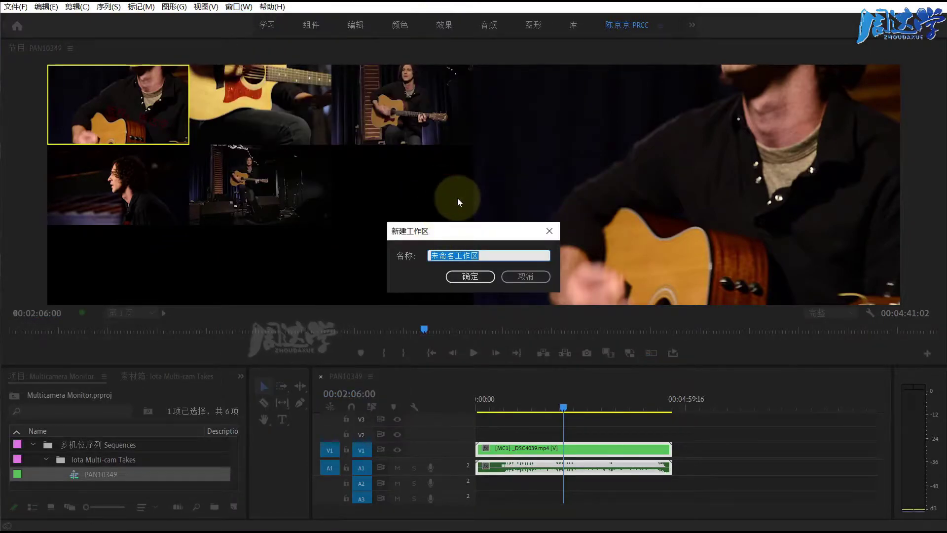
type("MC-duoj")
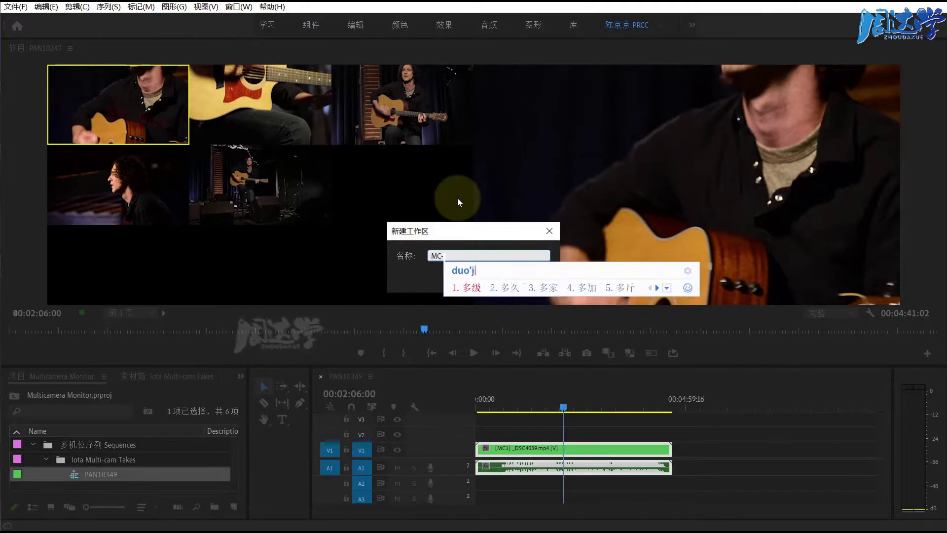
type("iwei")
key("space")
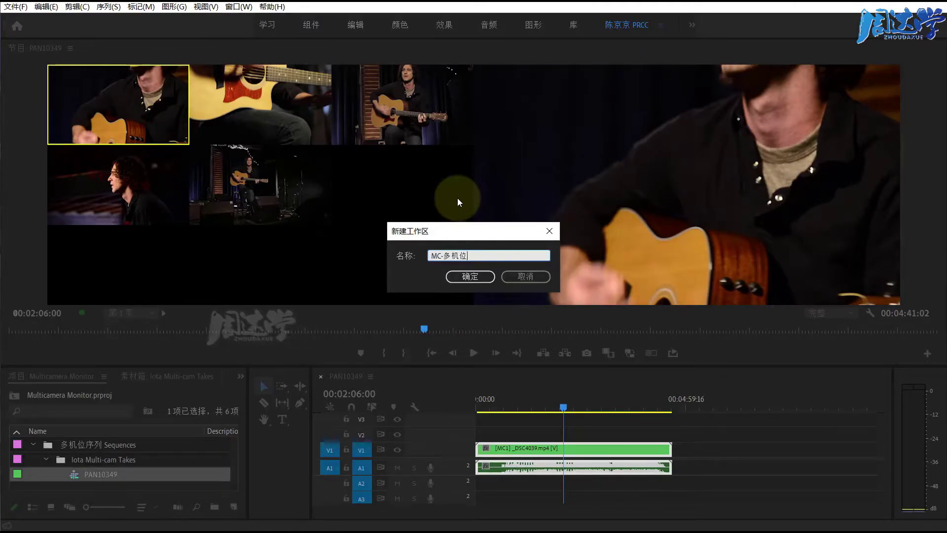
type("zhuan")
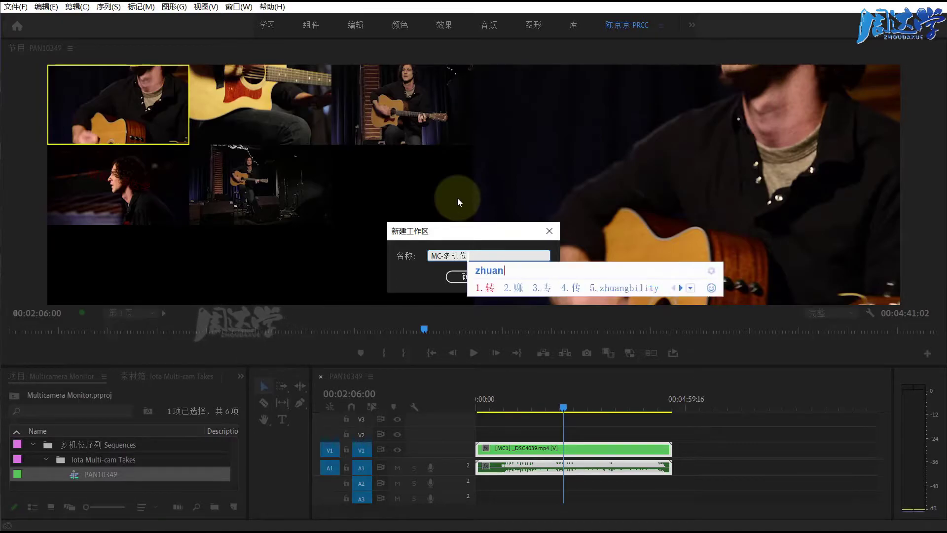
type("yong")
key("space")
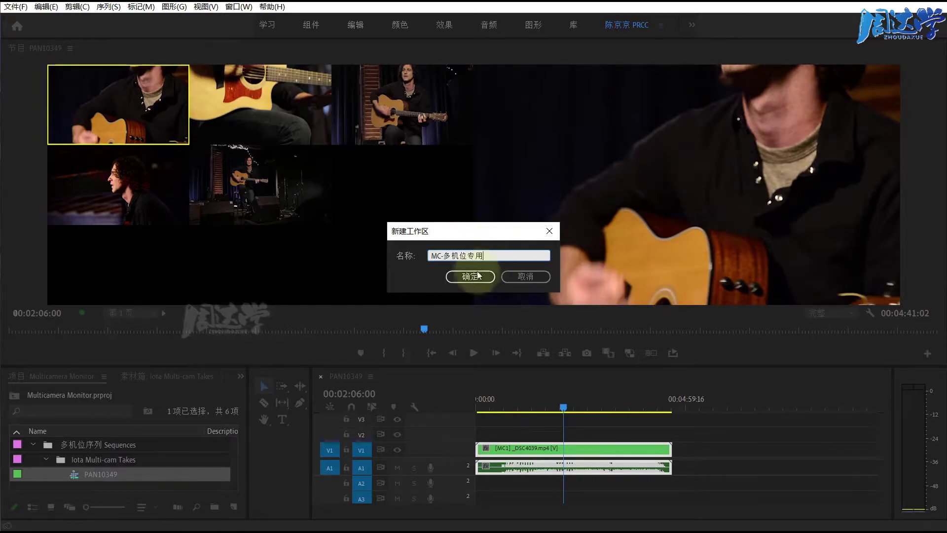
left_click(462, 277)
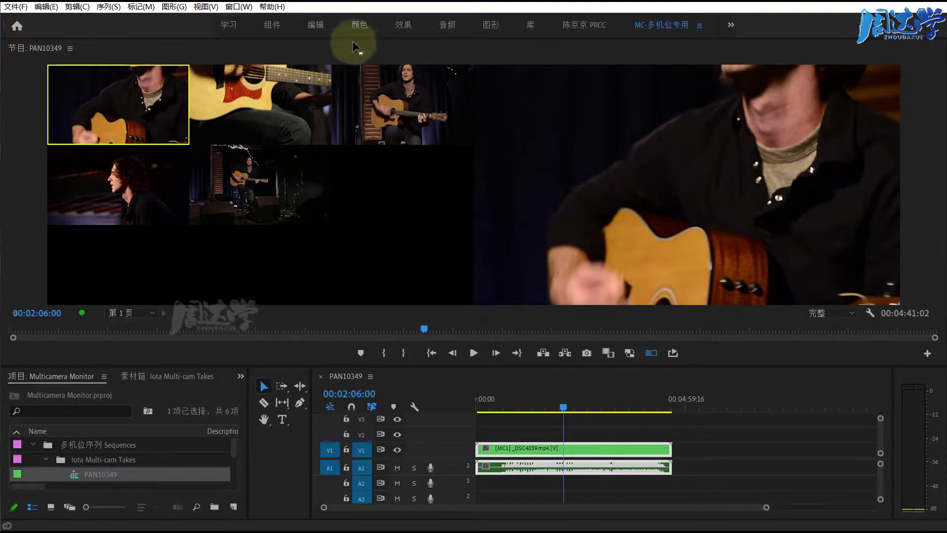
left_click(312, 23)
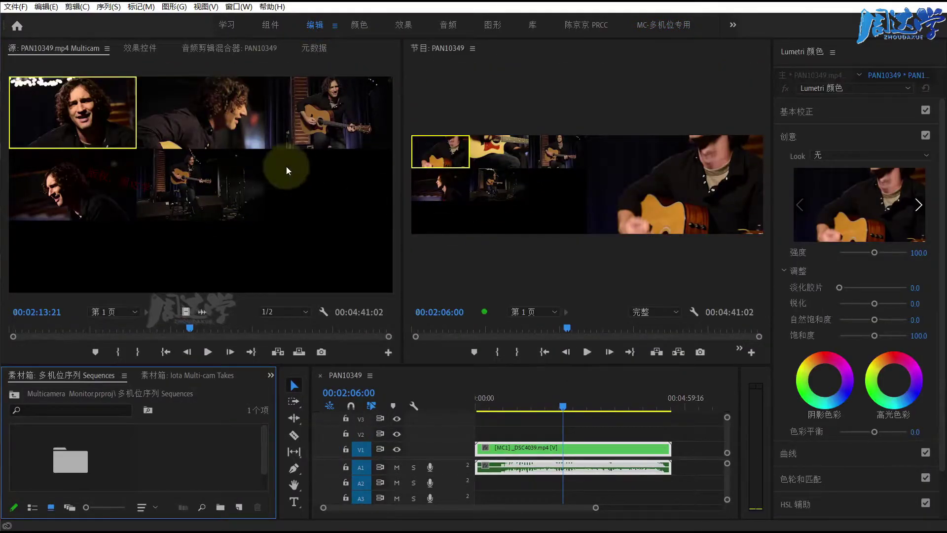
left_click(650, 25)
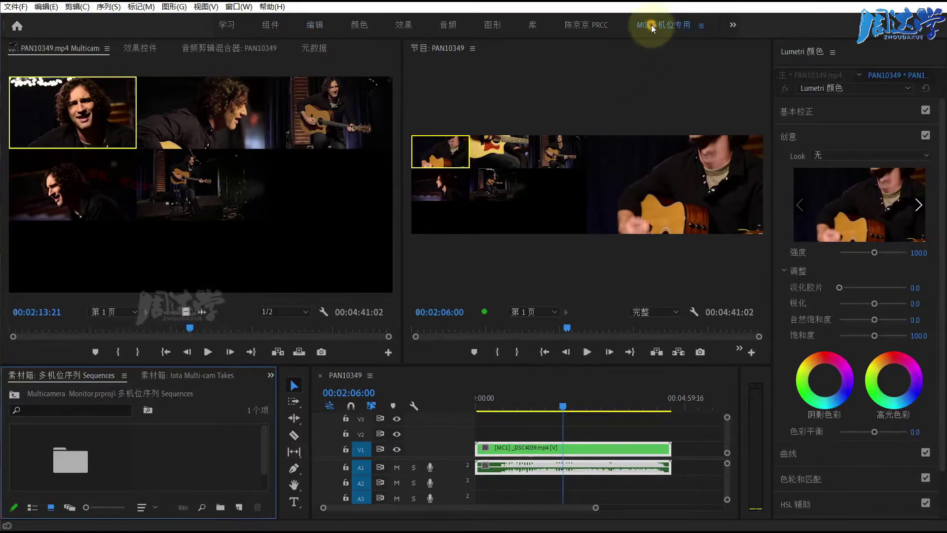
From about 00:01:33, play and cut live to cameras 5, 4, 3 and then 1.
left_click(545, 407)
left_click(472, 352)
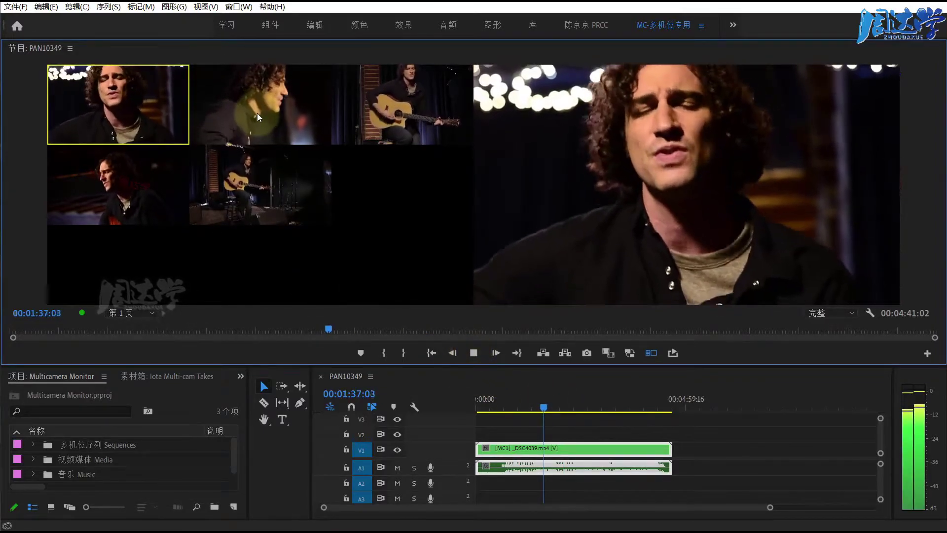
left_click(249, 195)
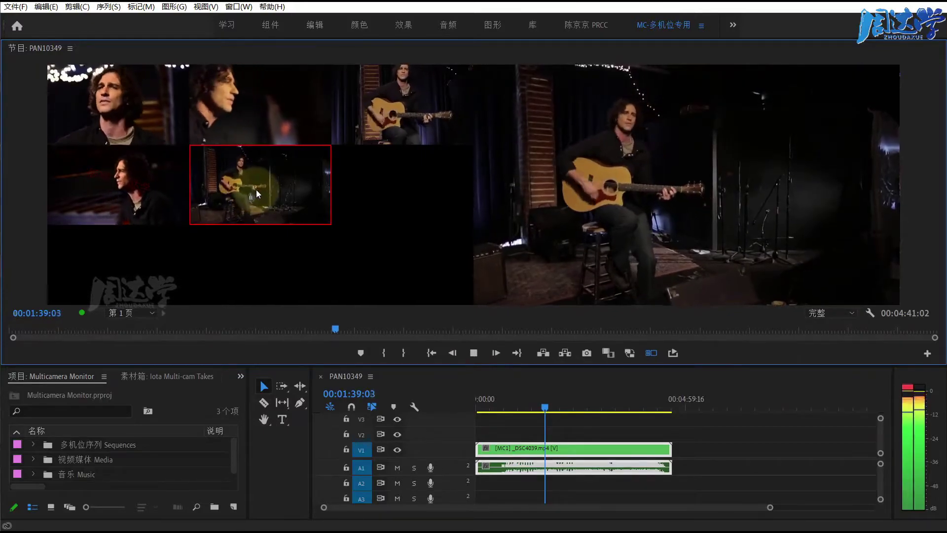
left_click(122, 195)
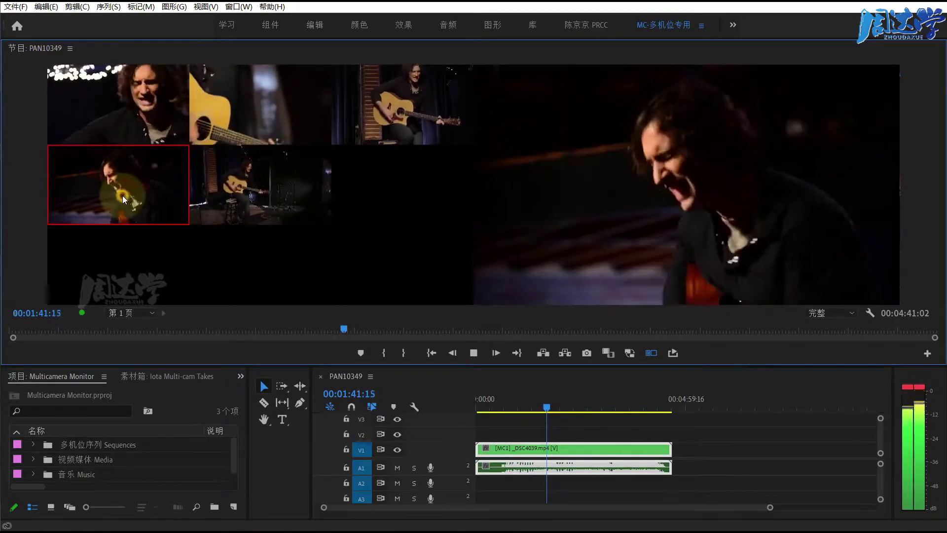
left_click(401, 116)
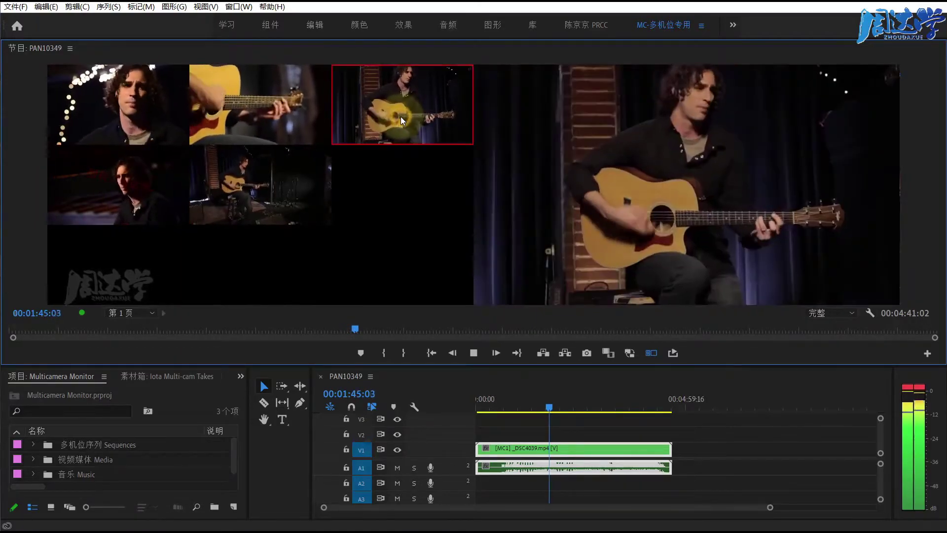
left_click(120, 125)
Stop playback to commit the cuts, zoom the timeline in, and open the Button Editor.
key("space")
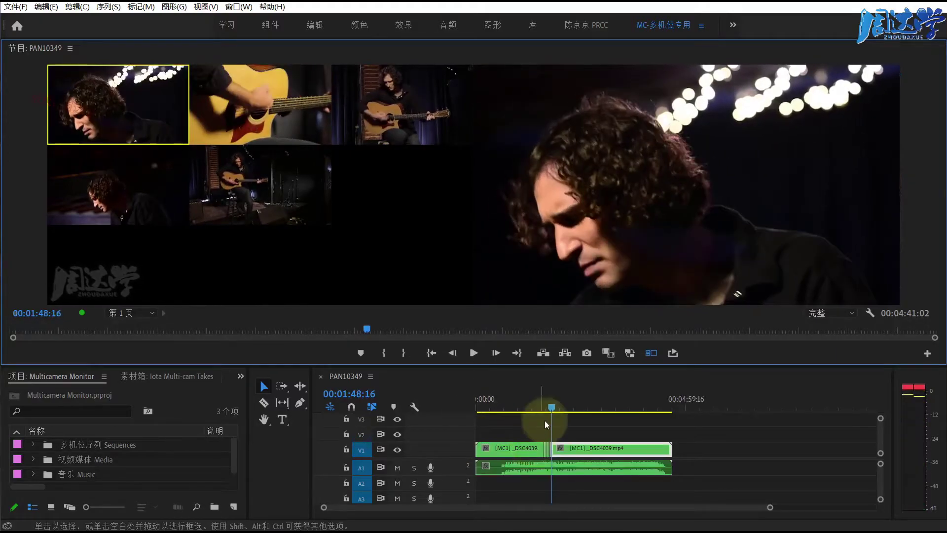
key("equal")
key("equal")
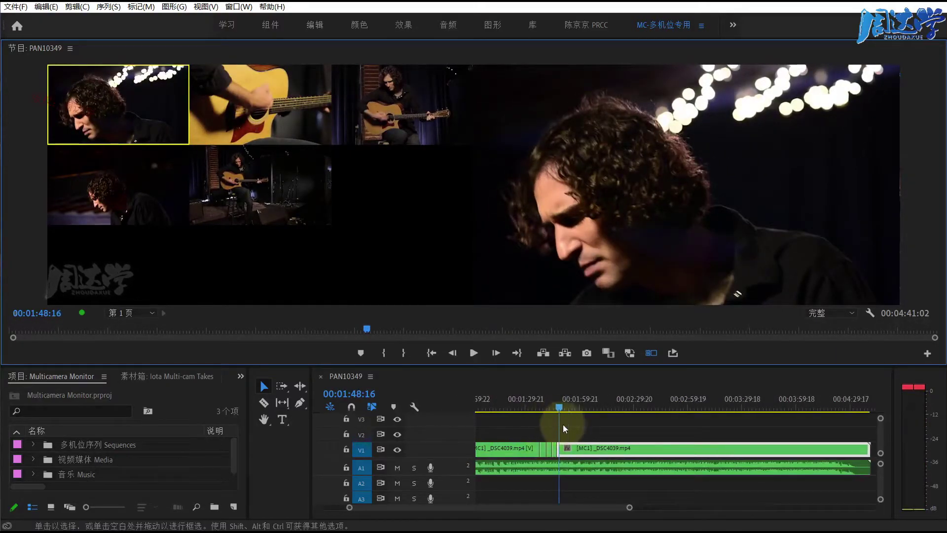
left_click(926, 354)
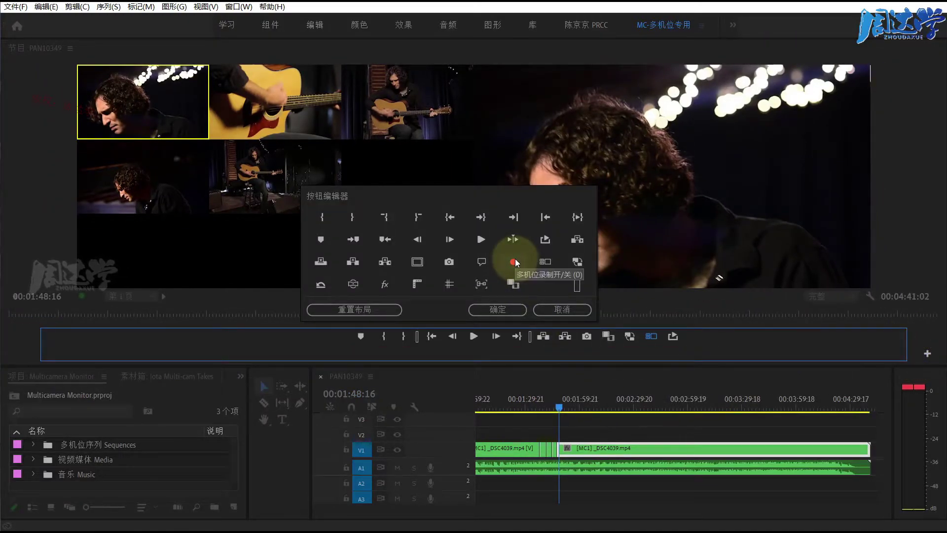
Add the Multi-Camera Record On/Off button to the Program Monitor button bar and confirm.
mouse_move(513, 263)
left_mouse_down()
mouse_move(685, 349)
mouse_move(649, 338)
left_mouse_up()
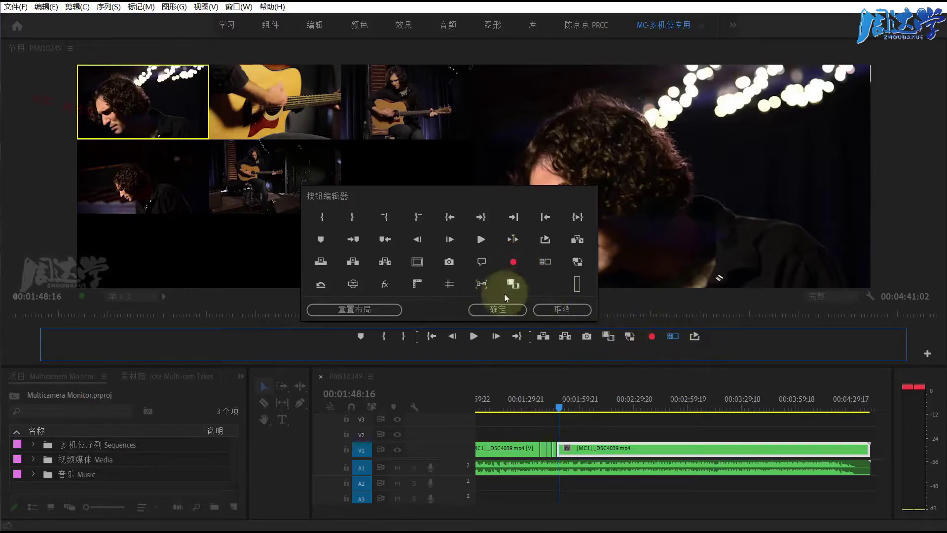
left_click(488, 310)
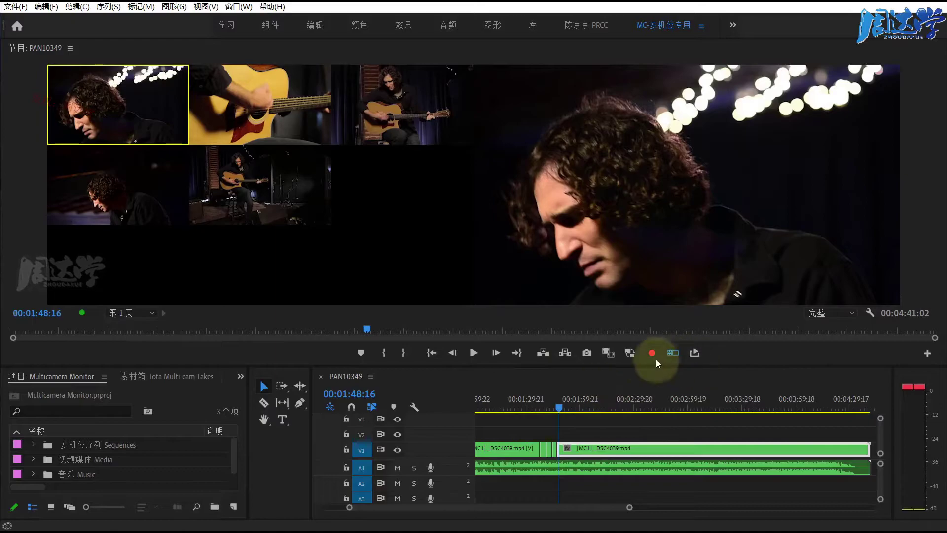
Play and cut live to angles 2, 5 and 3, turn recording off, and stop.
key("space")
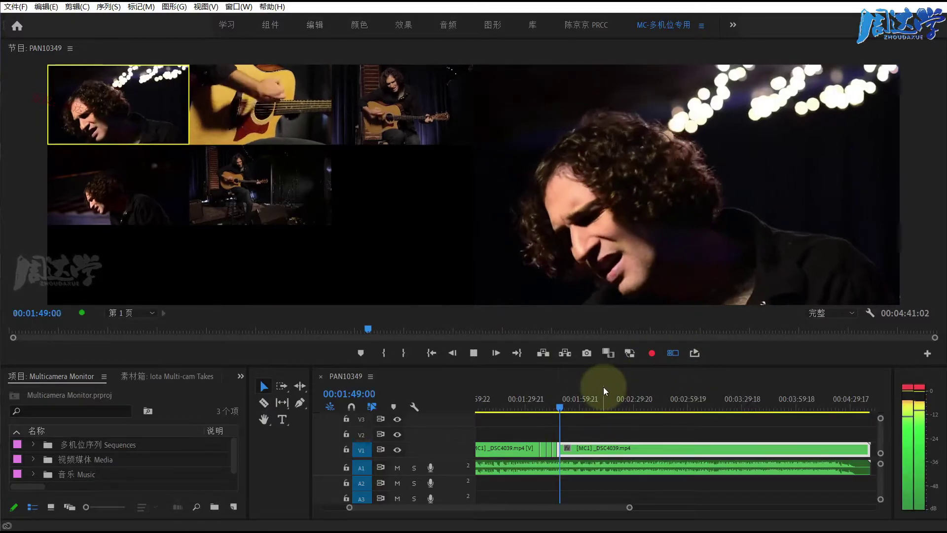
left_click(268, 139)
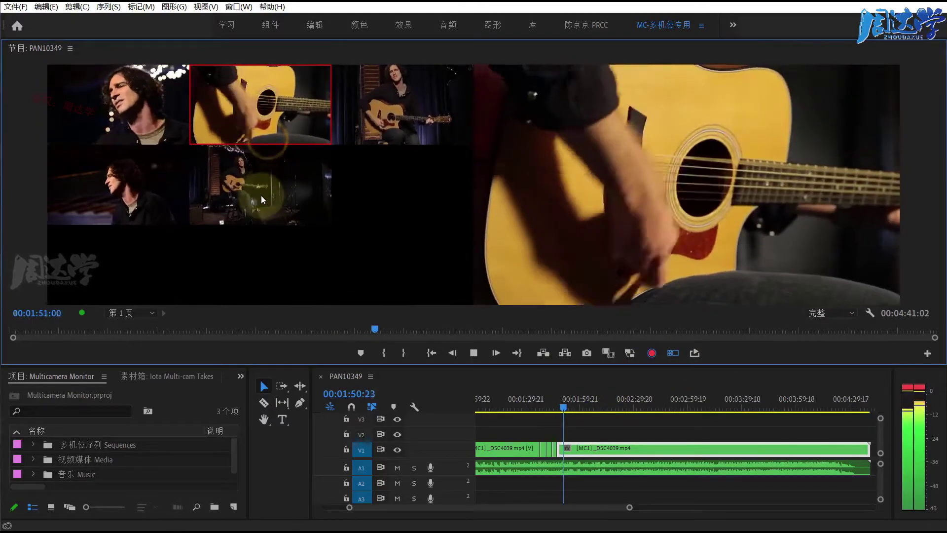
left_click(263, 195)
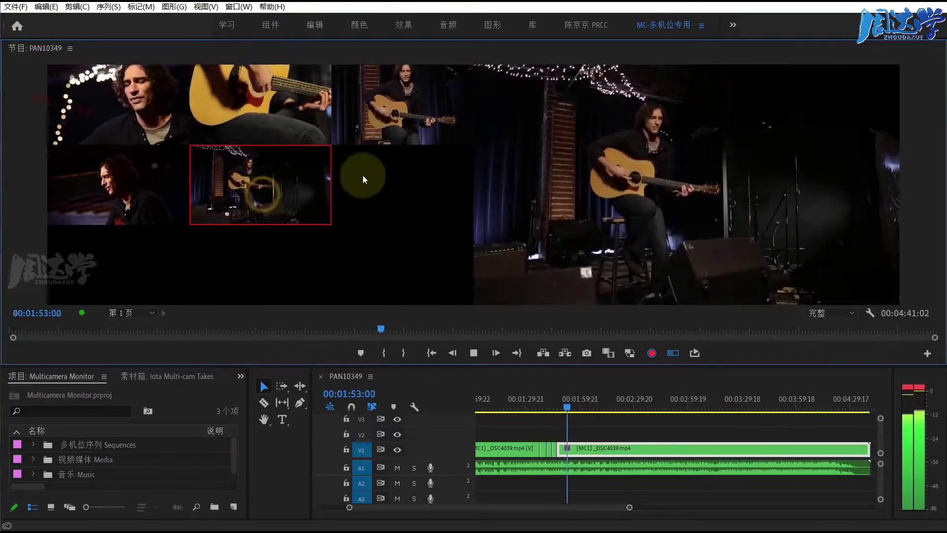
left_click(390, 124)
left_click(651, 352)
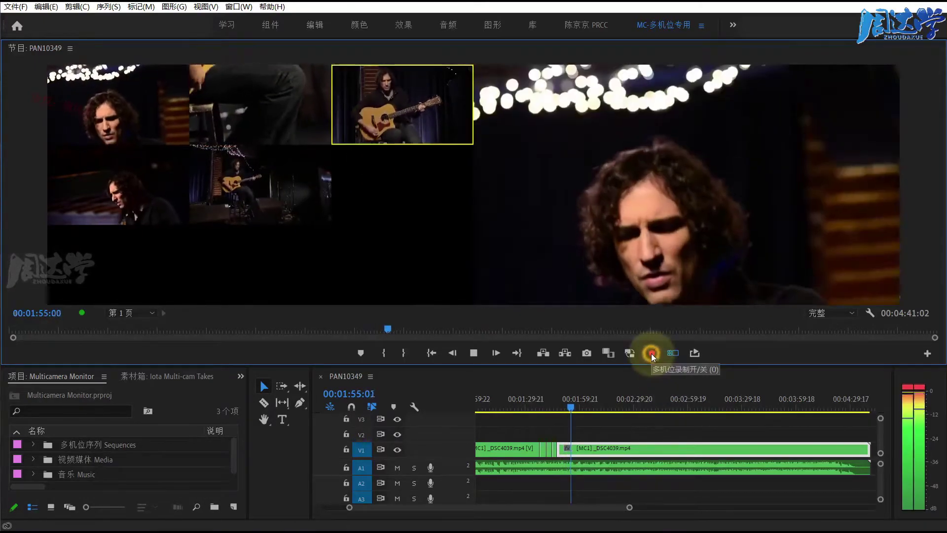
key("space")
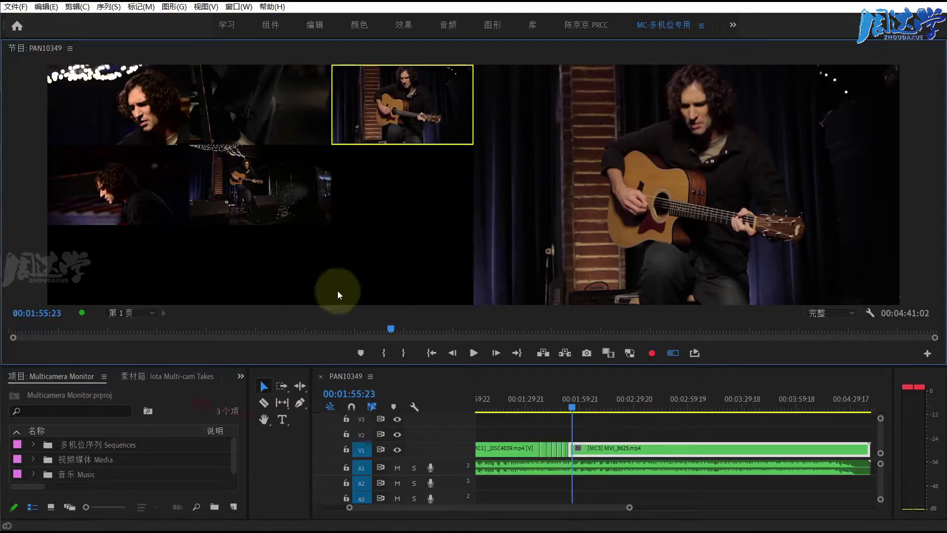
Resume playback and cut live to cameras 5, 2 and then 4 before stopping.
key("space")
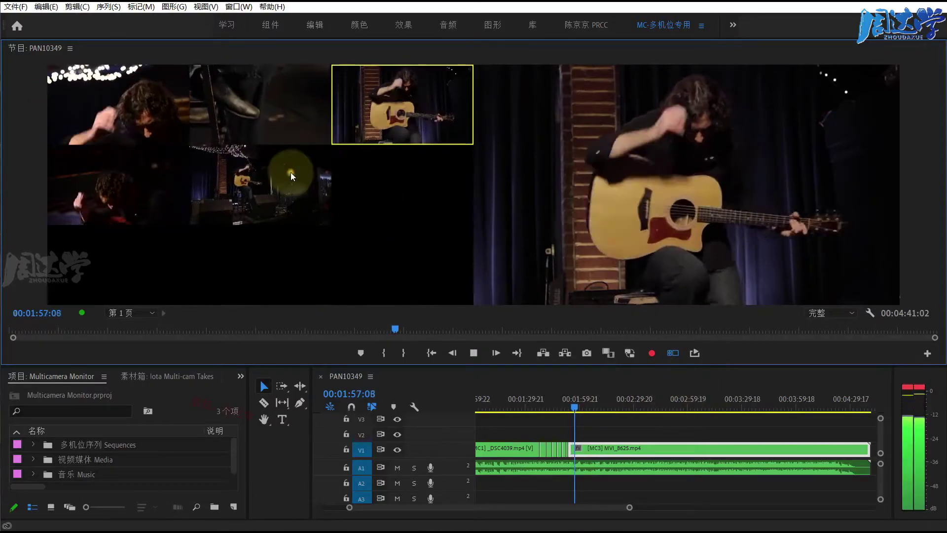
left_click(291, 176)
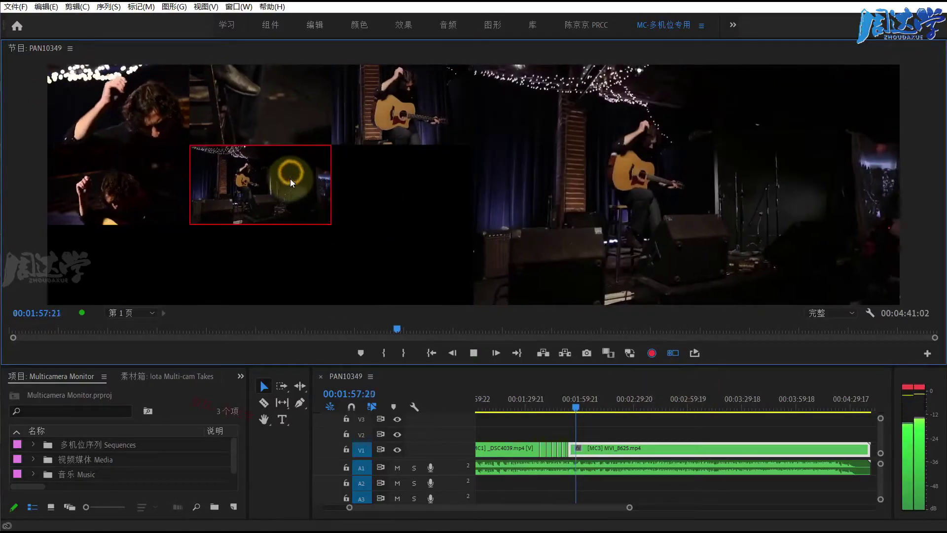
left_click(259, 116)
left_click(132, 185)
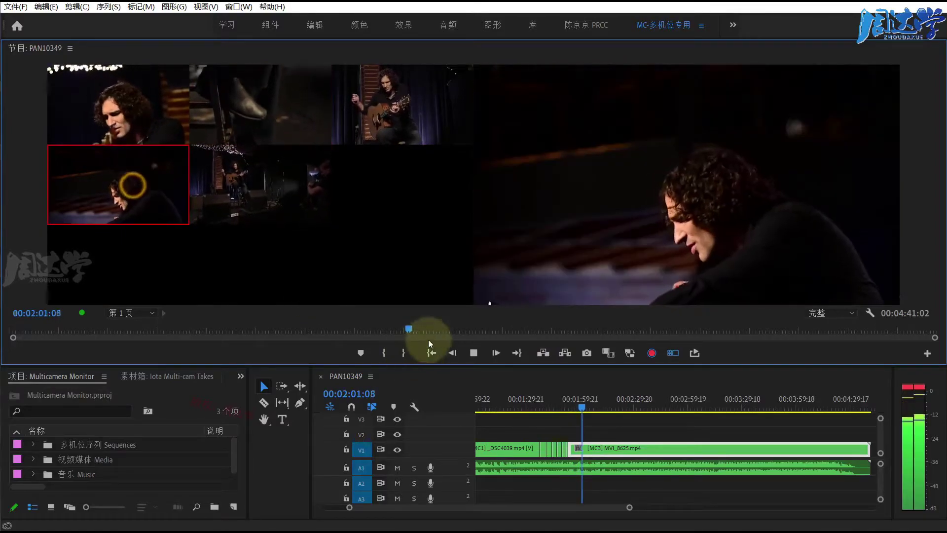
left_click(471, 353)
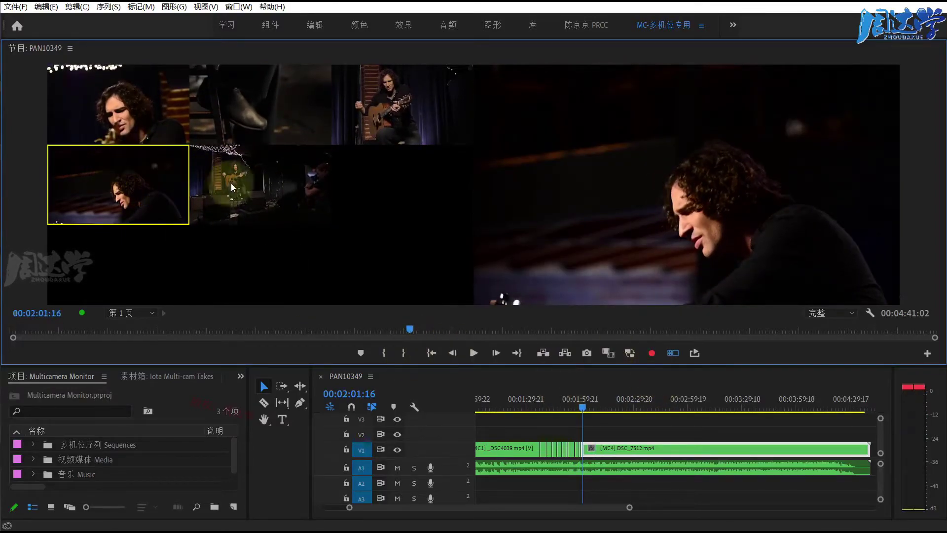
Move the playhead from 00:02:28:03 to 00:02:37:03.
left_click(630, 401)
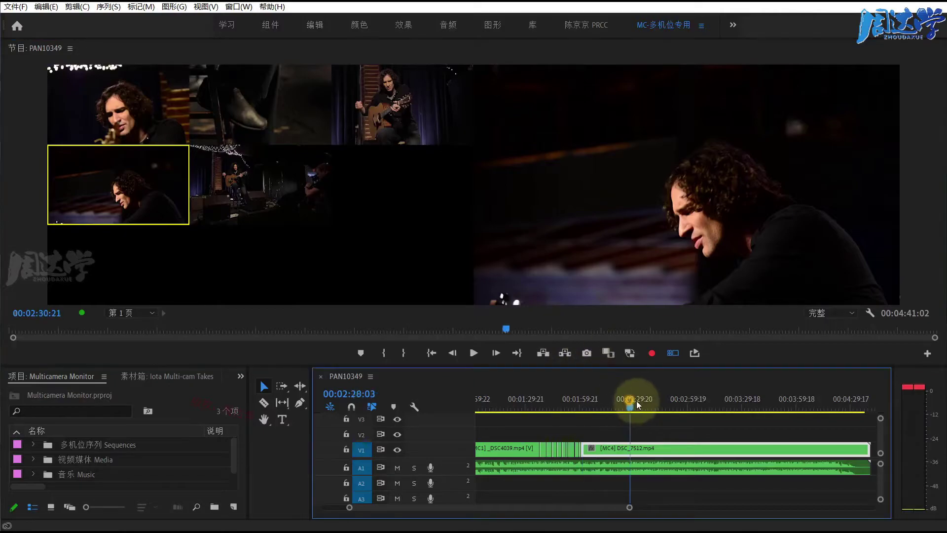
left_click_drag(612, 507, 623, 508)
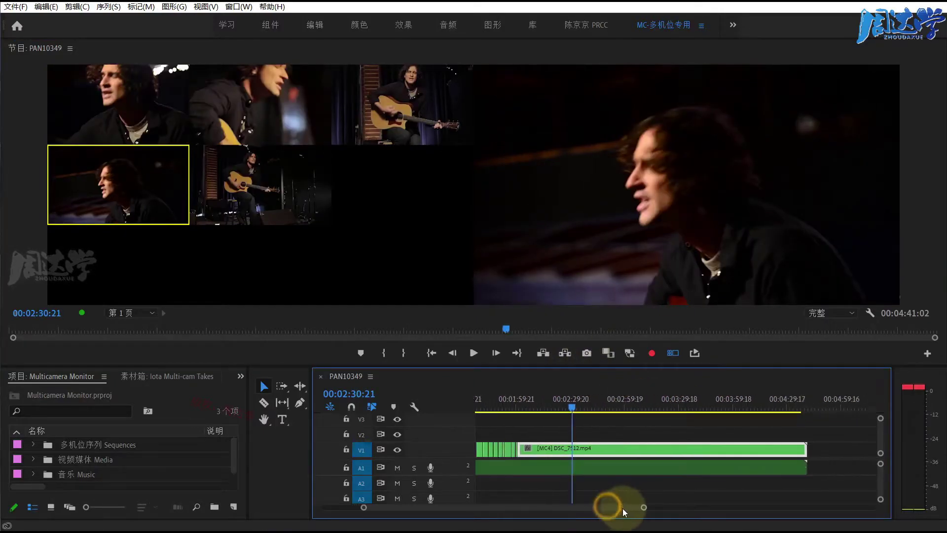
left_click(579, 400)
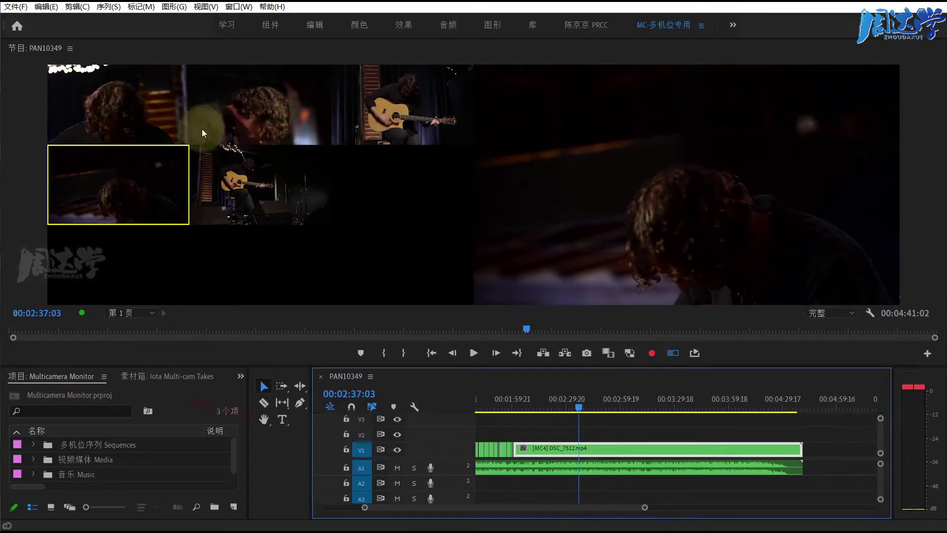
Switch the final V1 segment through cameras 2 and 3 to camera 5, then move to 00:03:16:09.
left_click(242, 113)
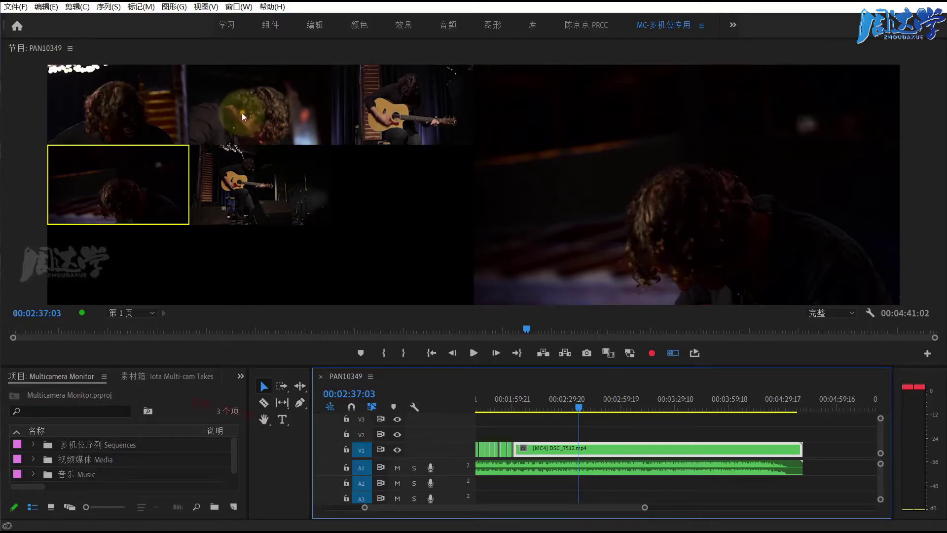
left_click(252, 187)
left_click(160, 176)
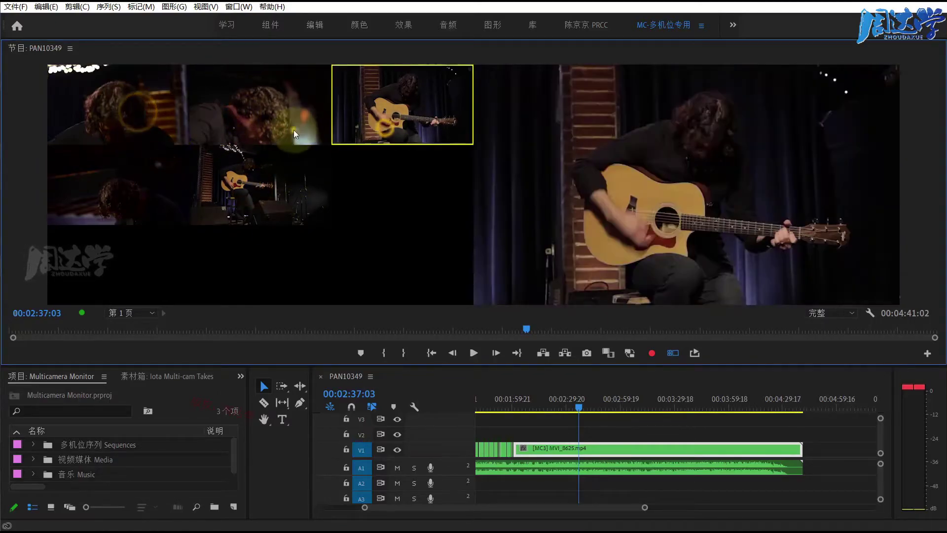
left_click(226, 113)
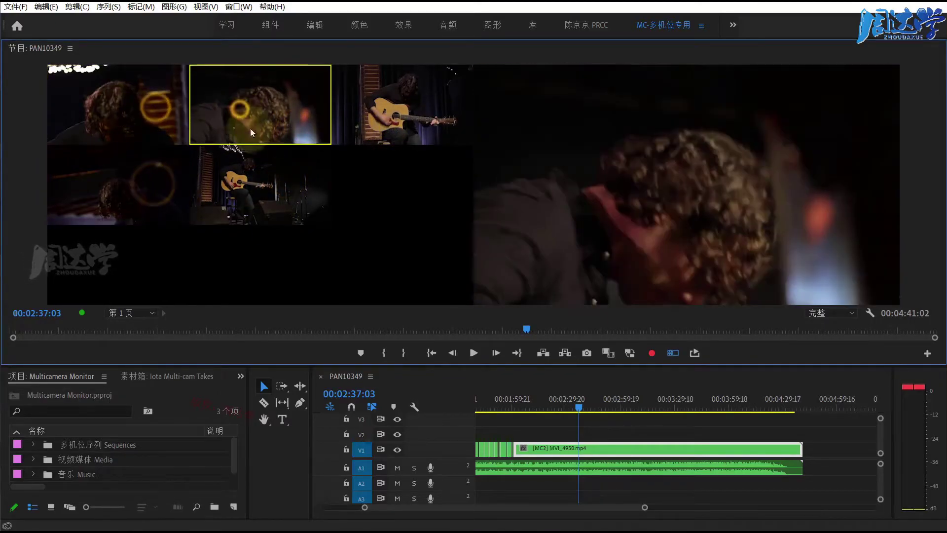
left_click(296, 204)
left_click(427, 289)
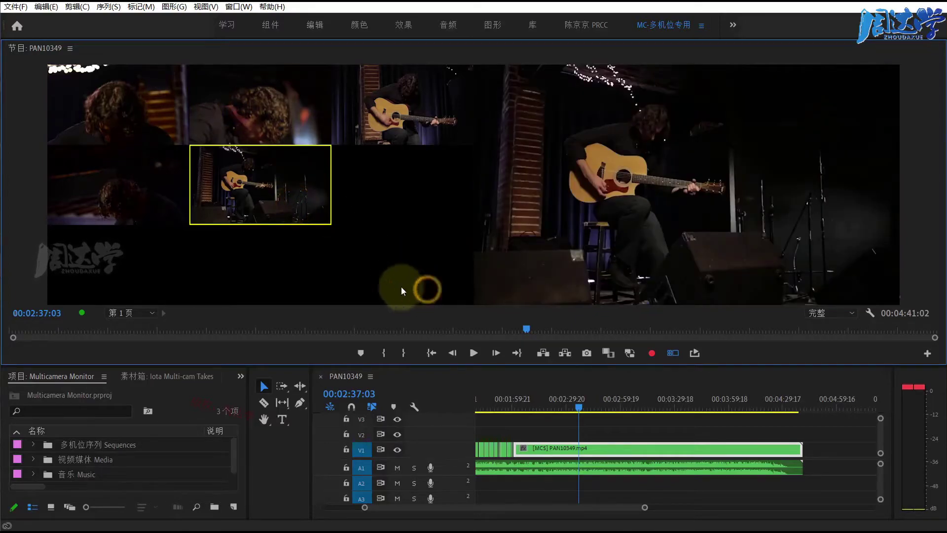
left_click(284, 211)
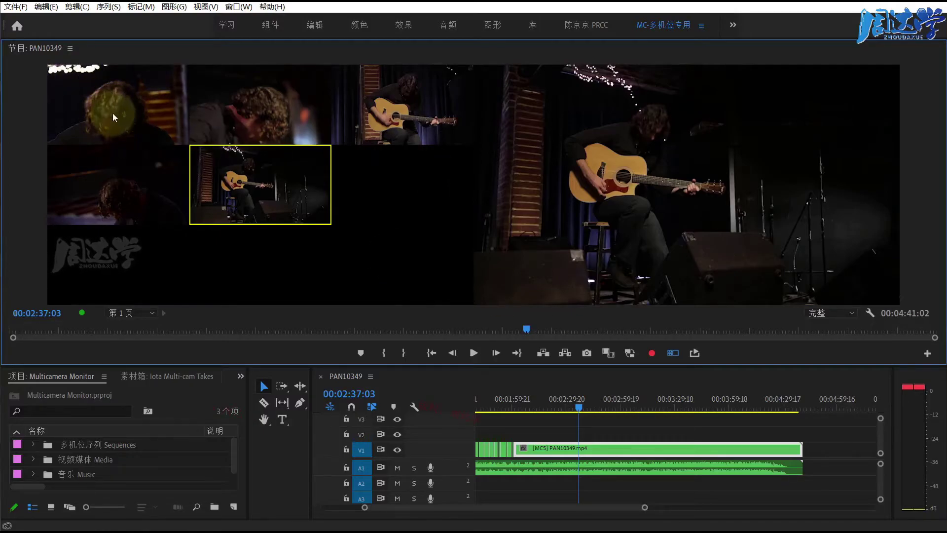
left_click(649, 406)
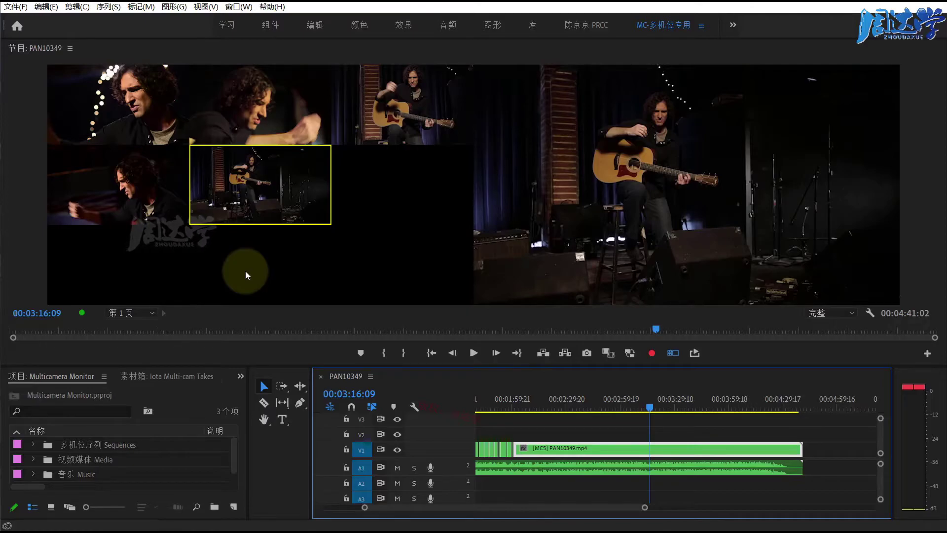
Open Keyboard Shortcuts and filter by 摄像机 to list Switch to Camera 1–8 (Ctrl+1–8).
left_click(46, 6)
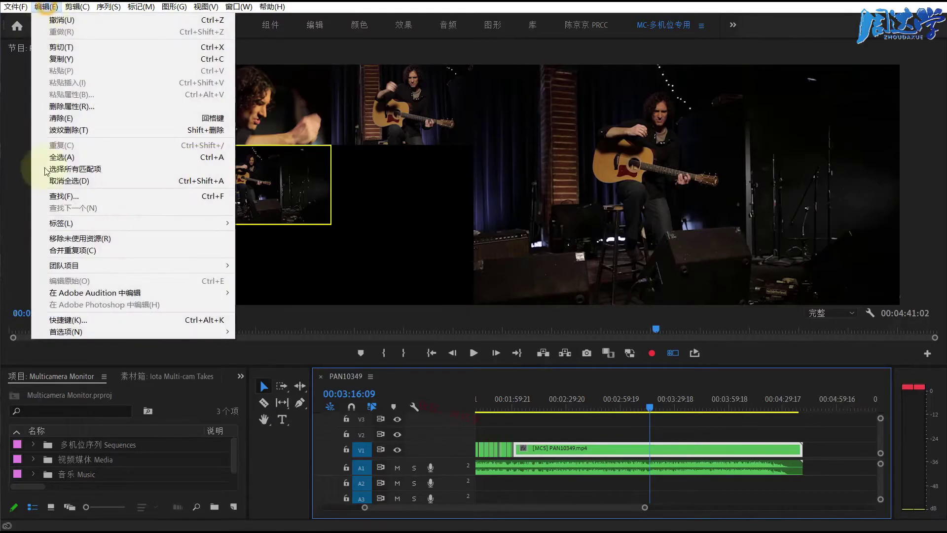
left_click(75, 321)
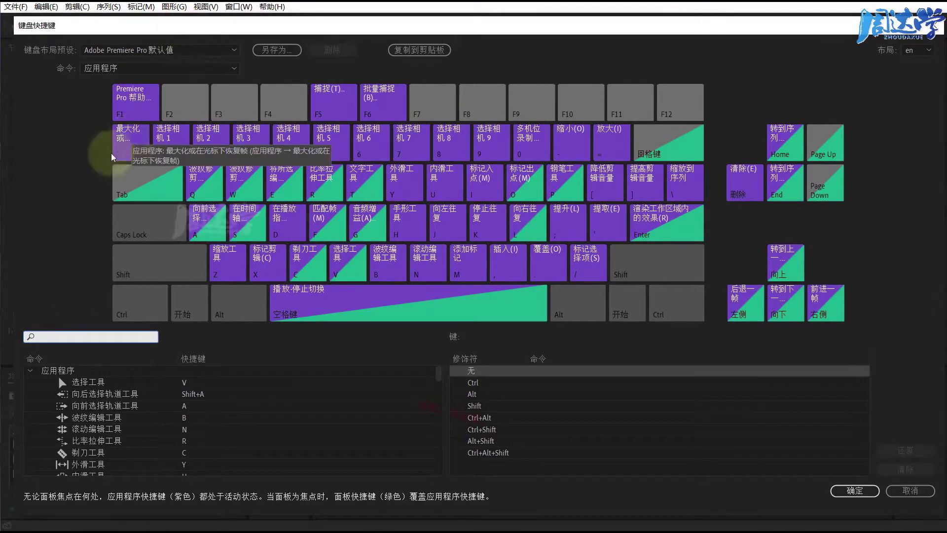
left_click(64, 335)
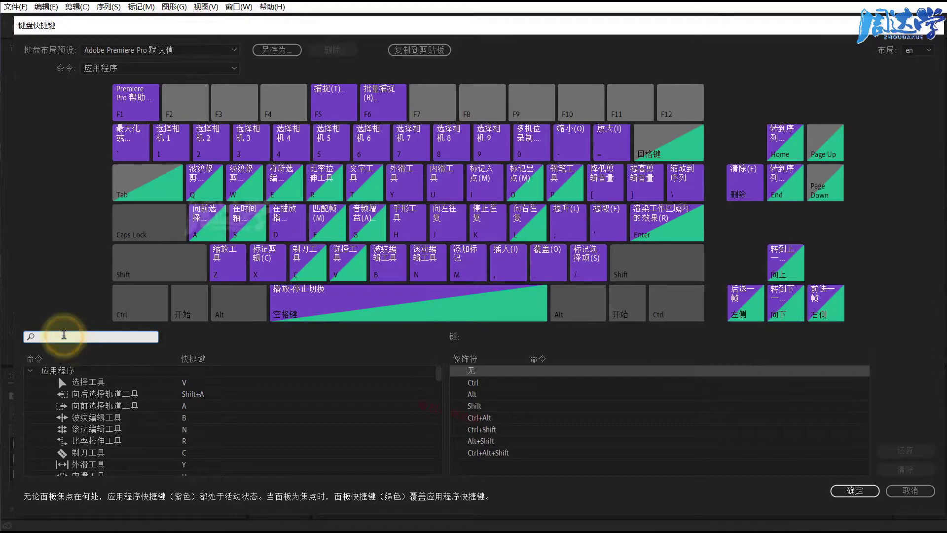
type("duo'j")
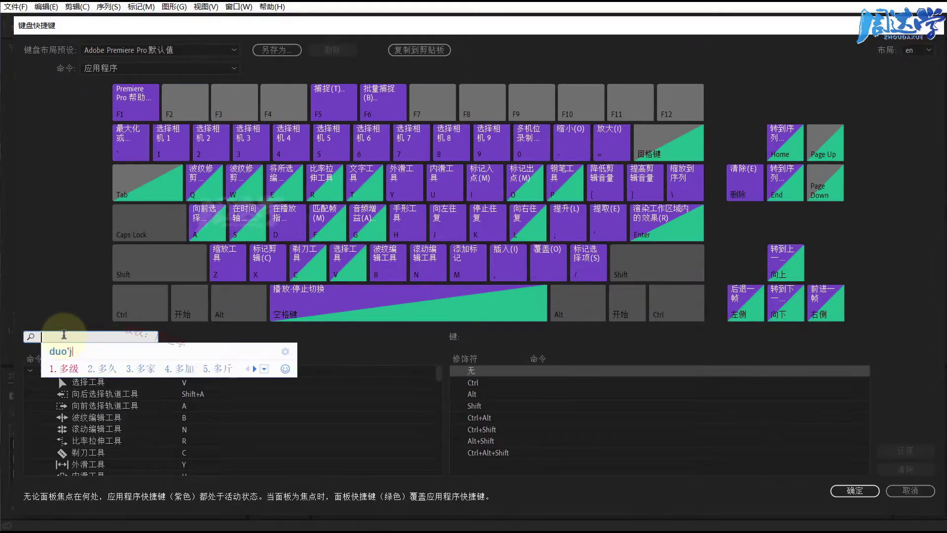
type("i'wei")
key("space")
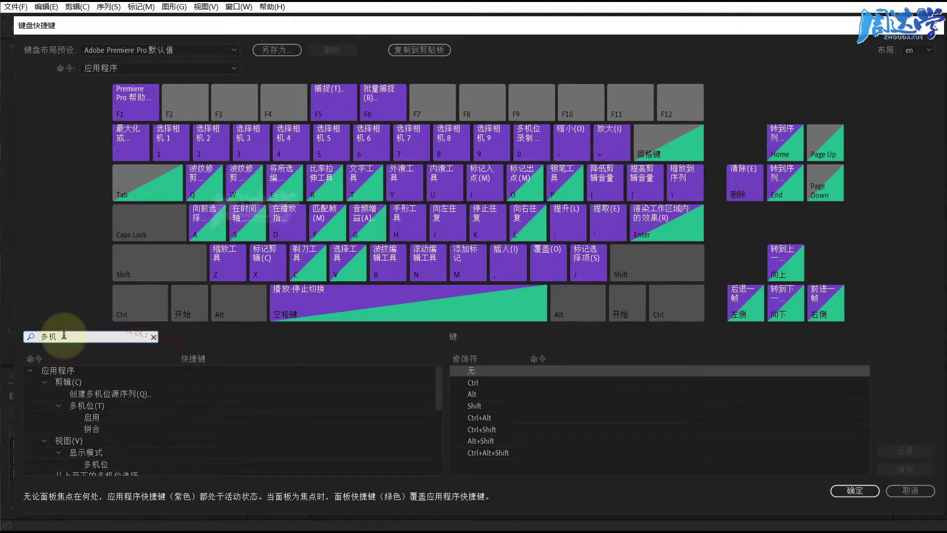
type("wei")
key("space")
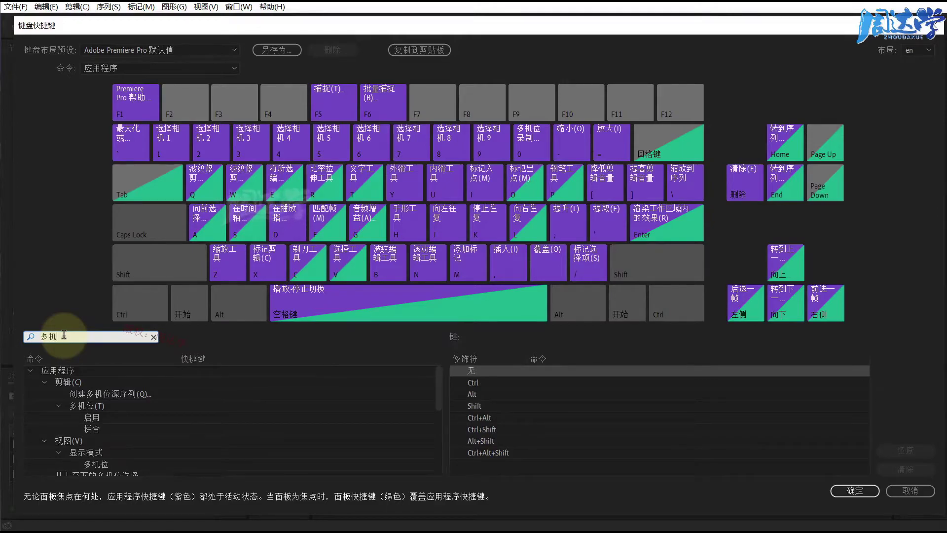
key("BackSpace")
key("BackSpace")
type("she")
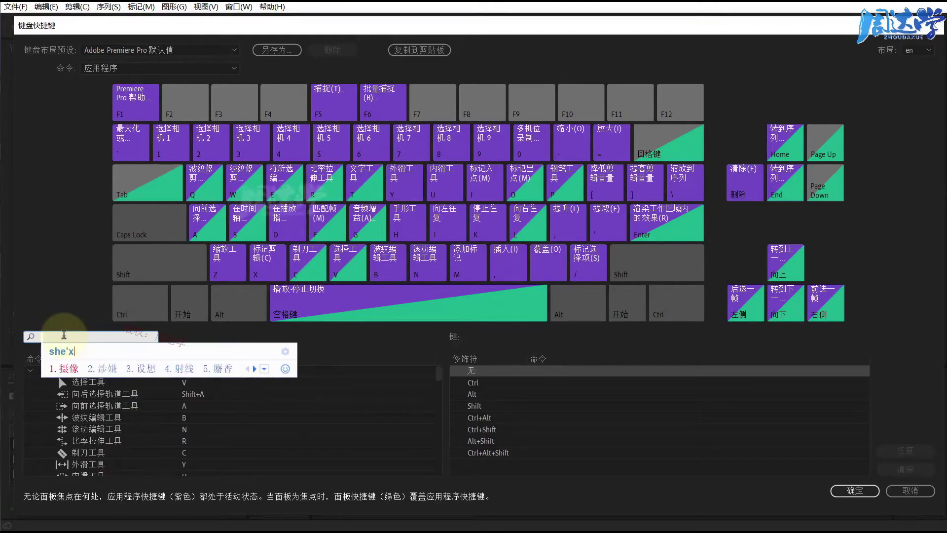
type("xiangji")
key("space")
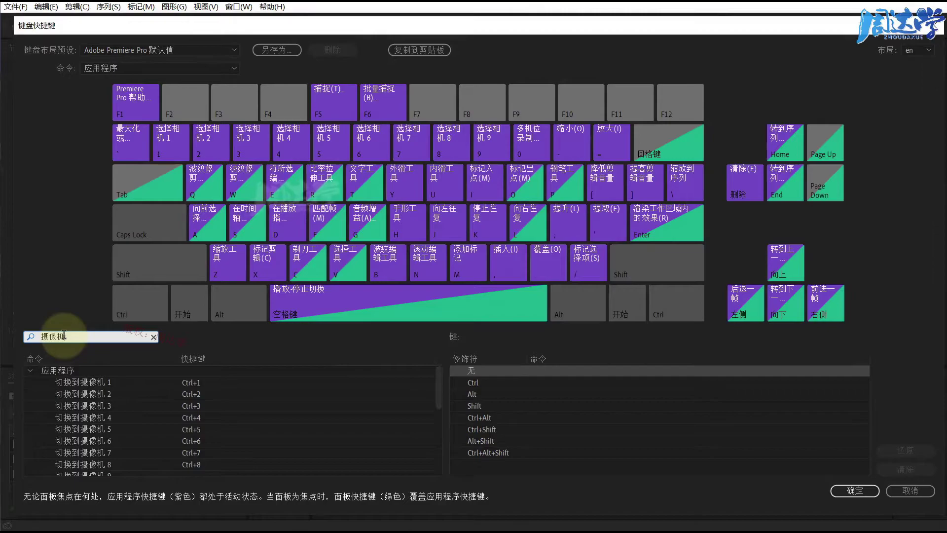
Add number key 1 as an extra shortcut for 切换到摄像机 1.
left_click(439, 379)
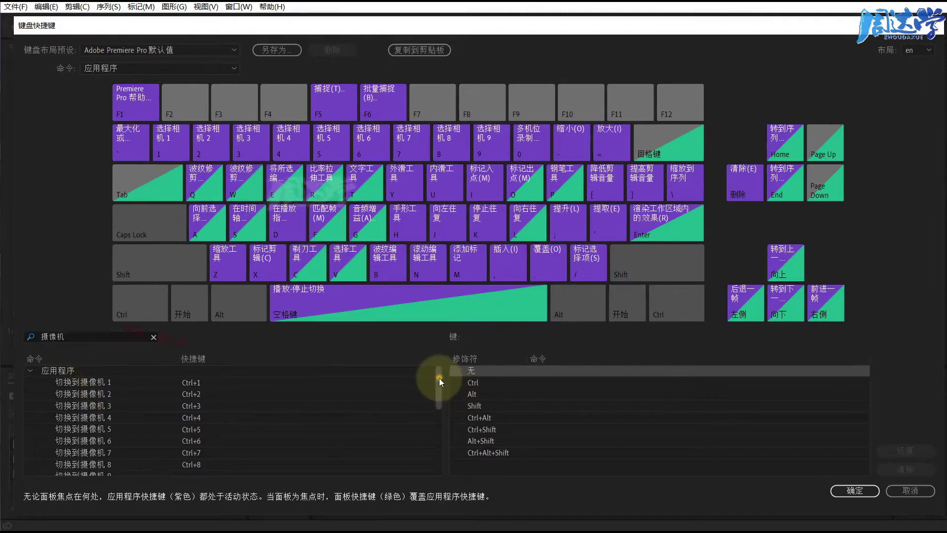
left_click_drag(439, 378, 440, 415)
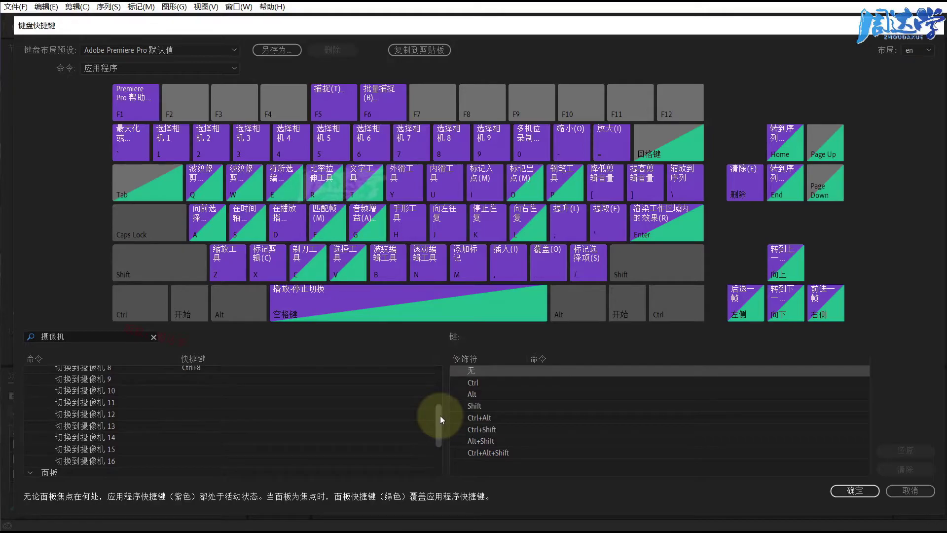
left_click_drag(440, 415, 444, 383)
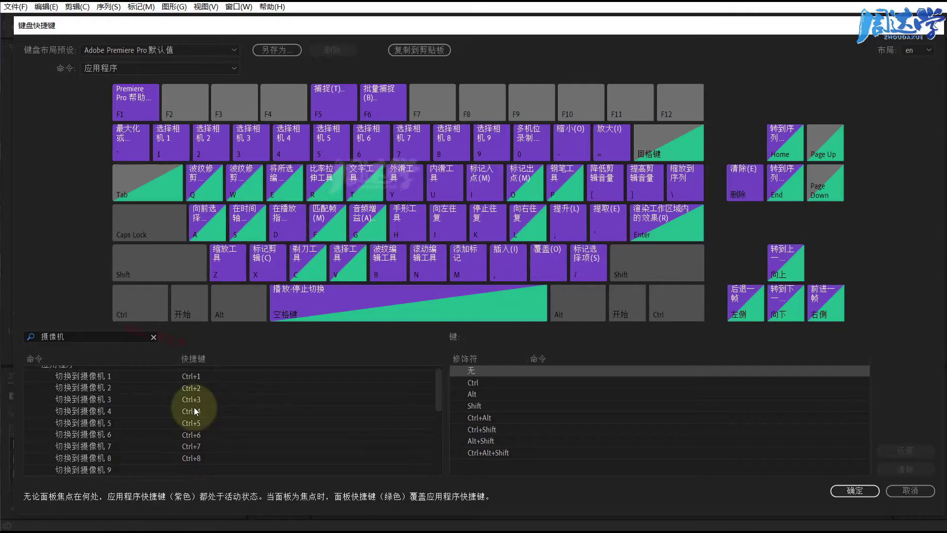
left_click(204, 375)
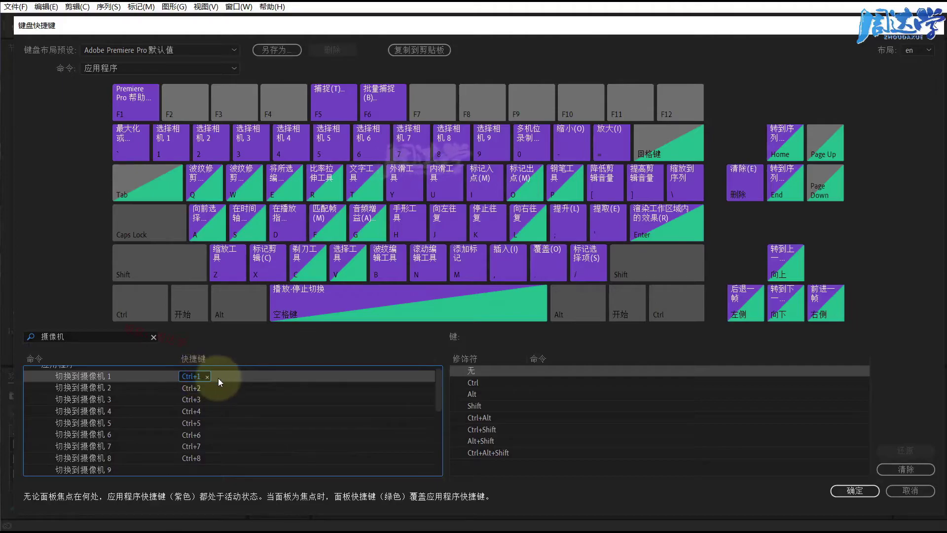
left_click(219, 377)
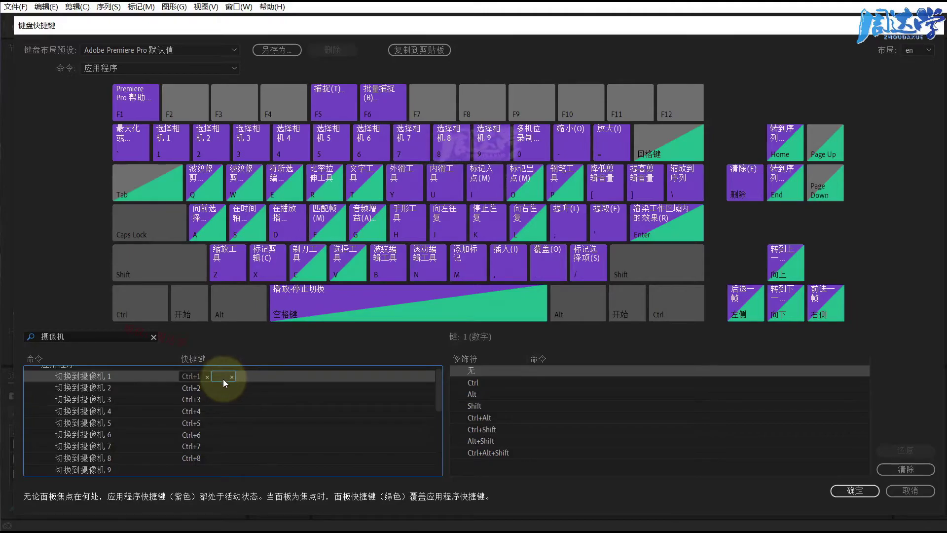
key("shift")
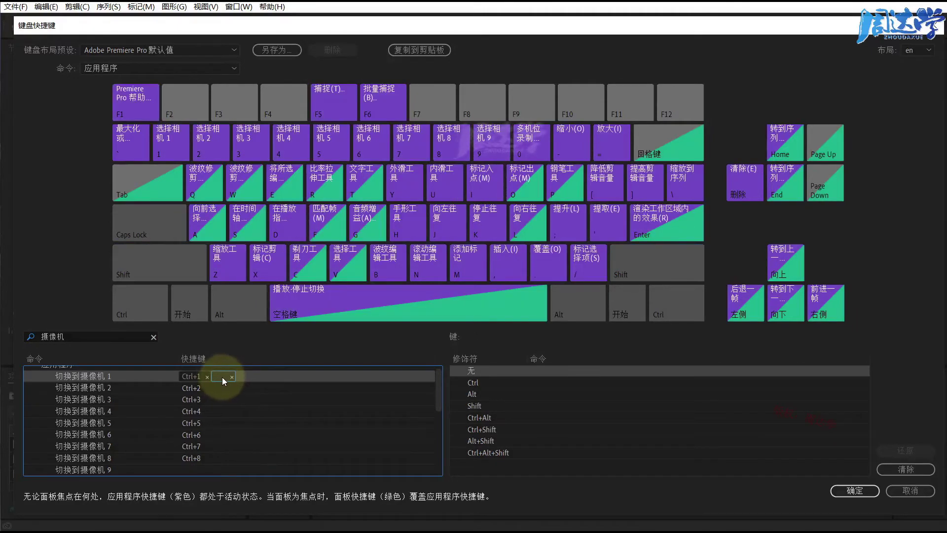
key("1")
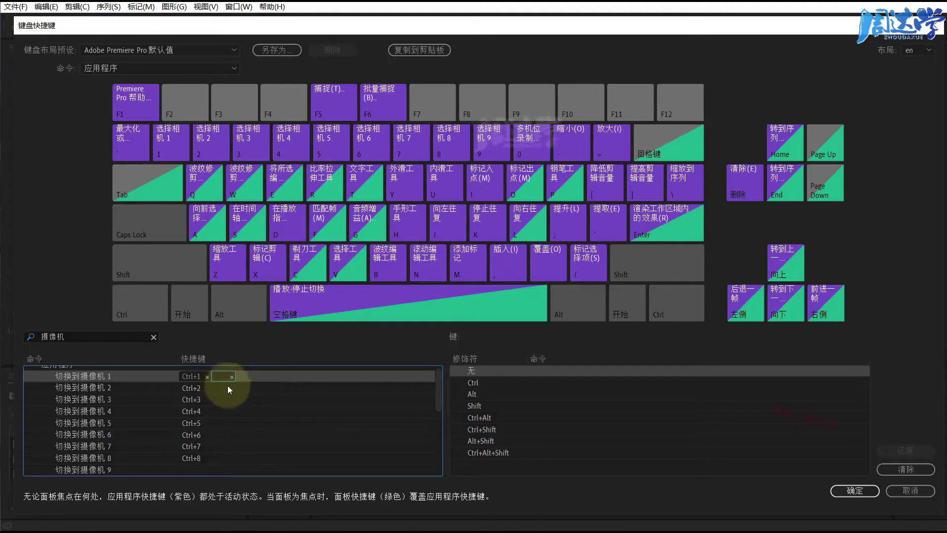
key("KP_1")
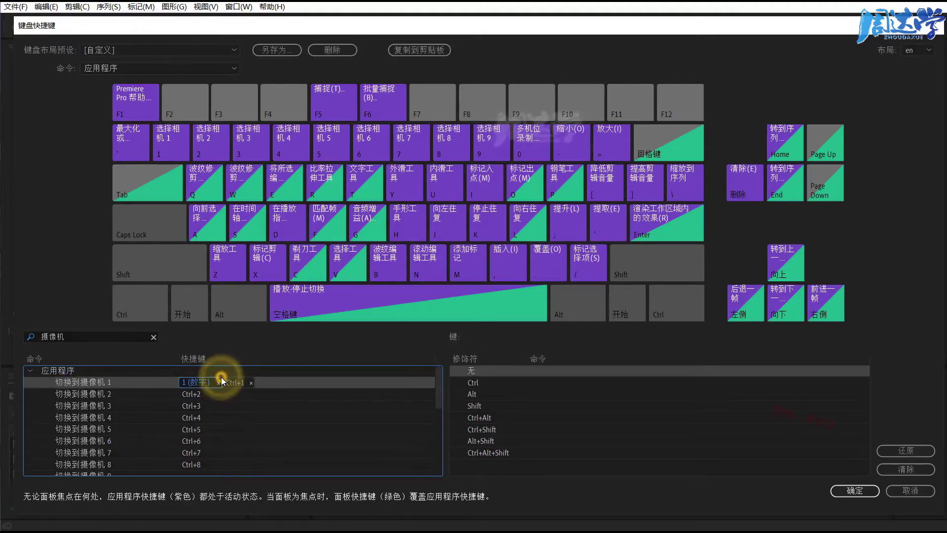
left_click(205, 395)
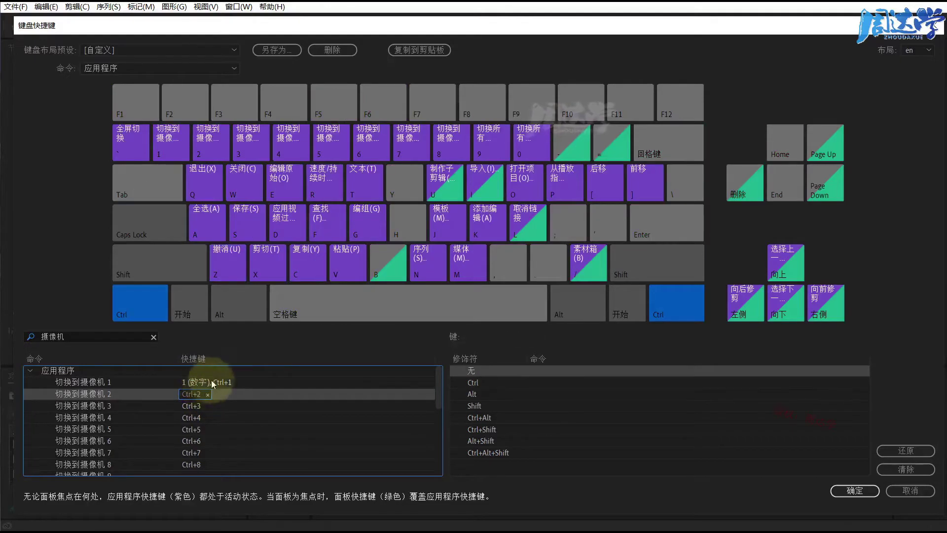
Check camera 1's shortcuts and add number key 2 to 切换到摄像机 2.
left_click(192, 383)
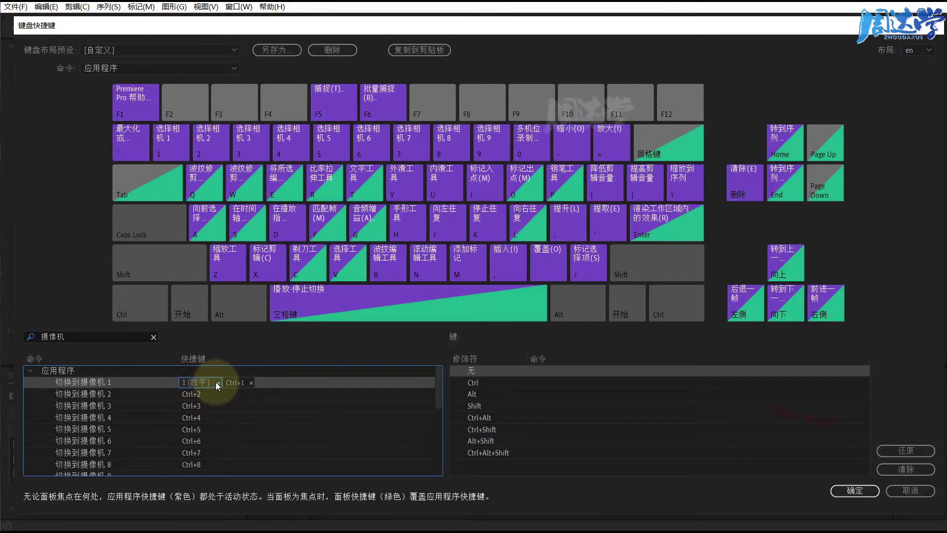
left_click(235, 381)
left_click(196, 381)
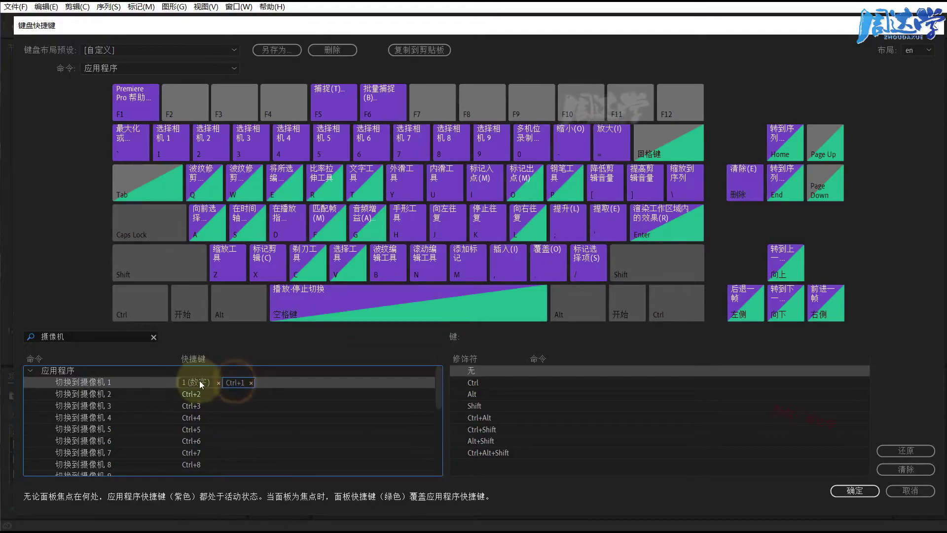
left_click(226, 393)
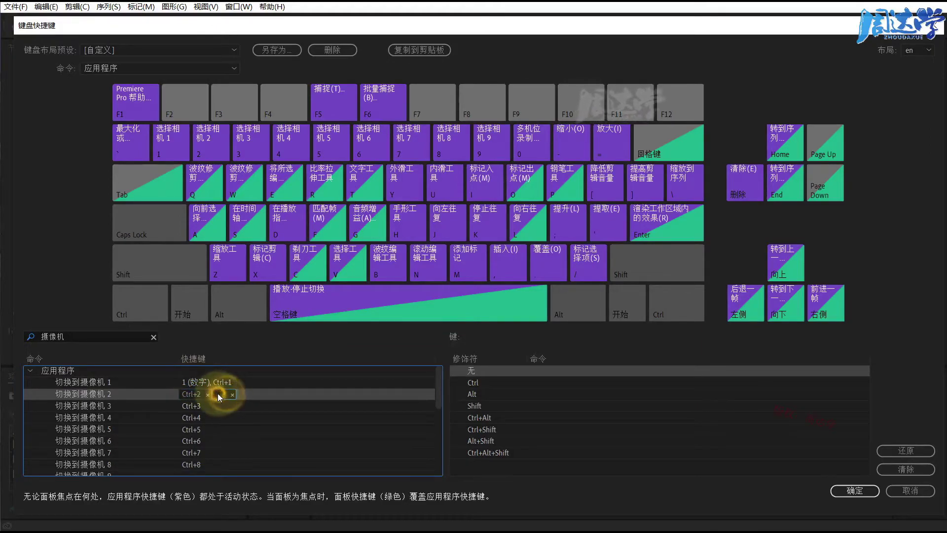
left_click(219, 394)
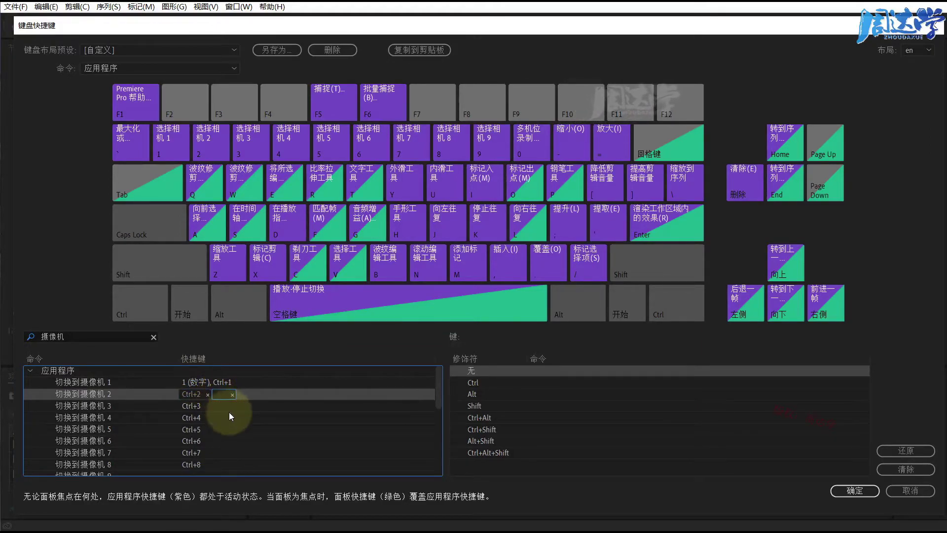
left_click(215, 402)
left_click(218, 392)
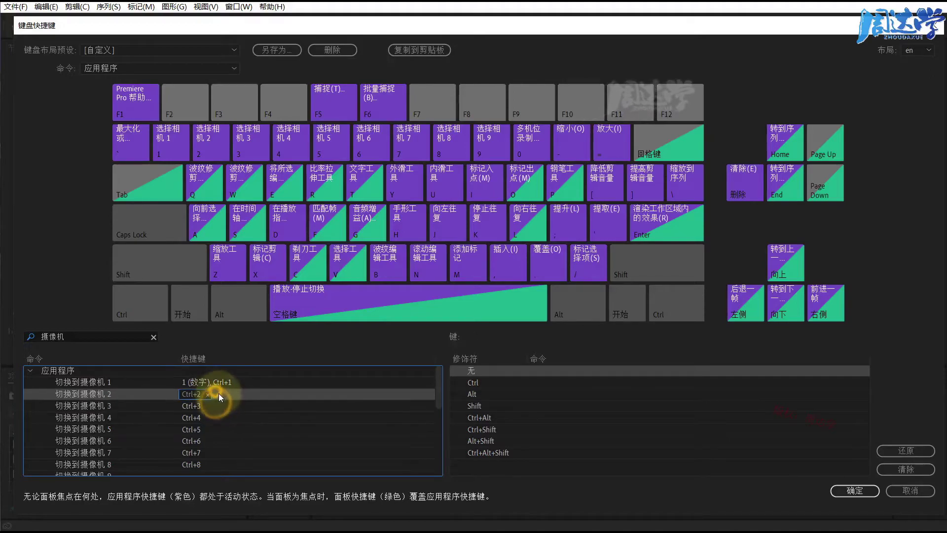
key("KP_2")
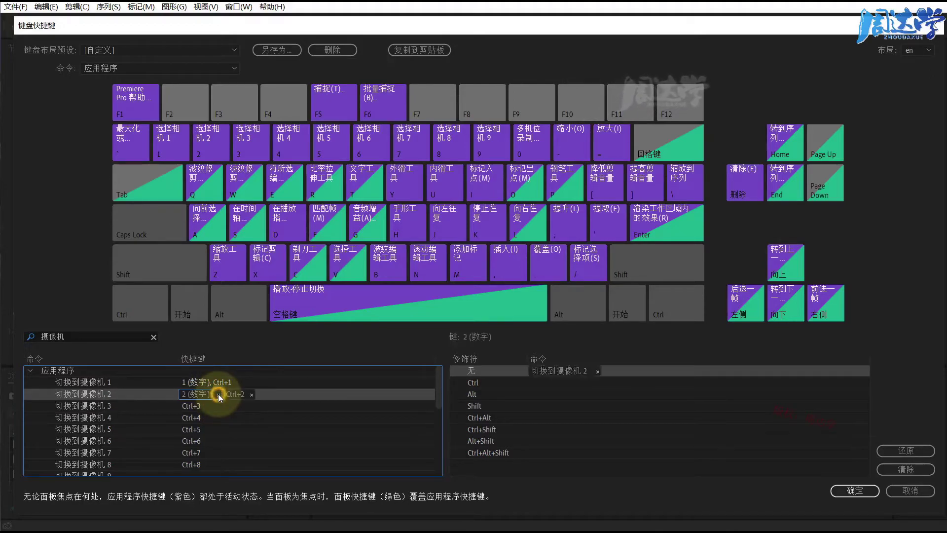
Add number keys 3, 4 and 5 to 切换到摄像机 3, 4 and 5.
left_click(220, 404)
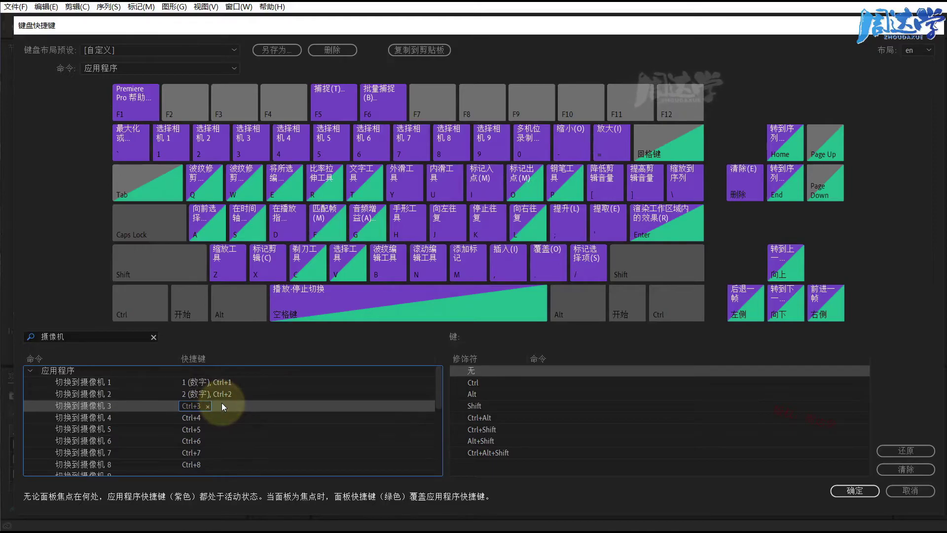
left_click(222, 403)
key("KP_3")
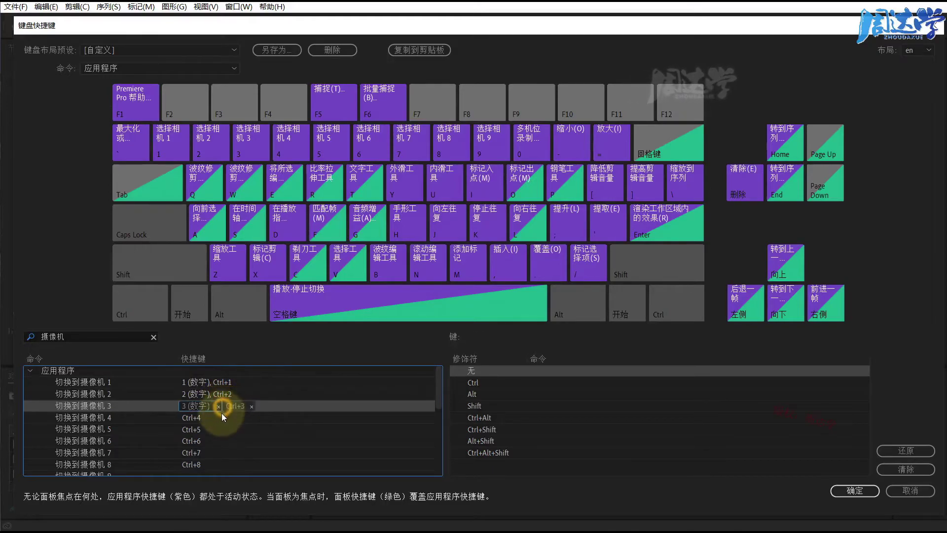
left_click(220, 416)
left_click(221, 416)
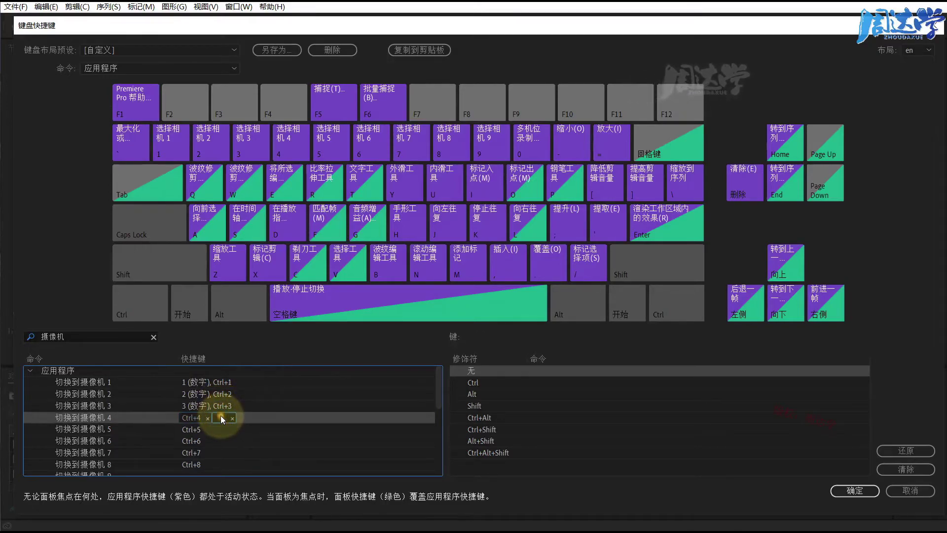
key("KP_4")
left_click(220, 428)
left_click(220, 430)
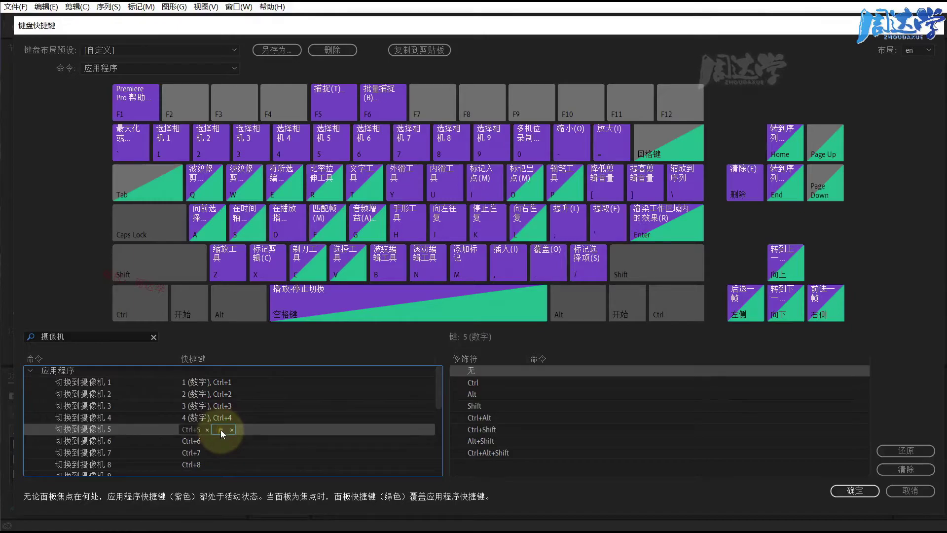
key("KP_5")
Assign number key 6 to camera 6, removing the mistaken key 6 from camera 7.
left_click(223, 442)
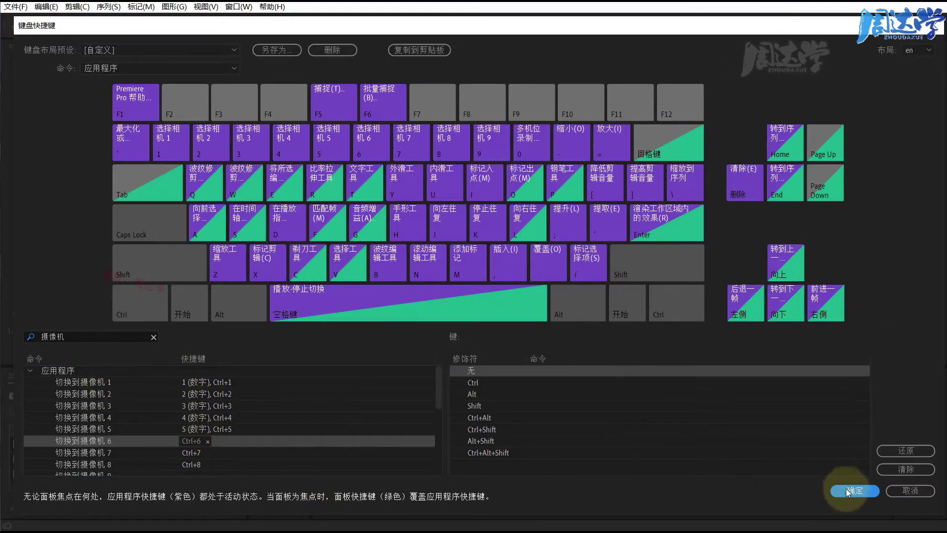
left_click(222, 441)
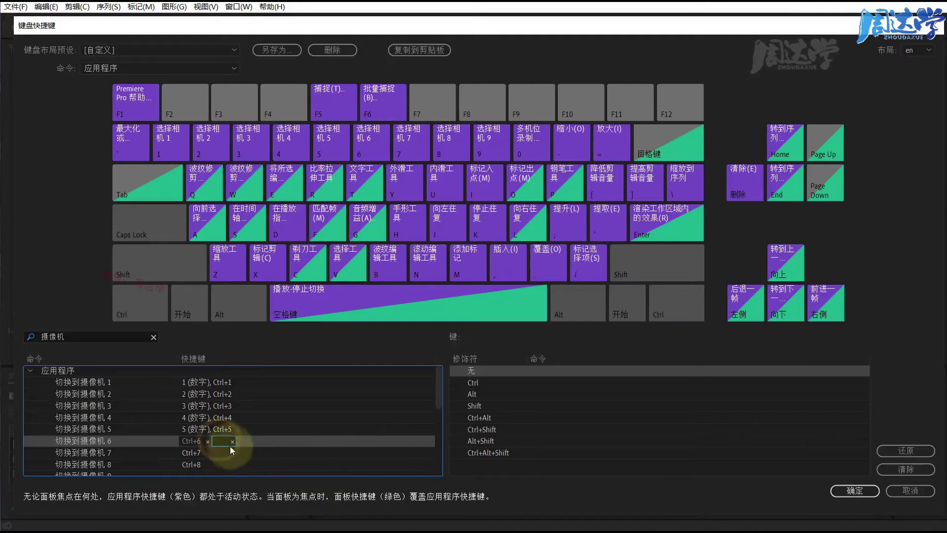
left_click(218, 440)
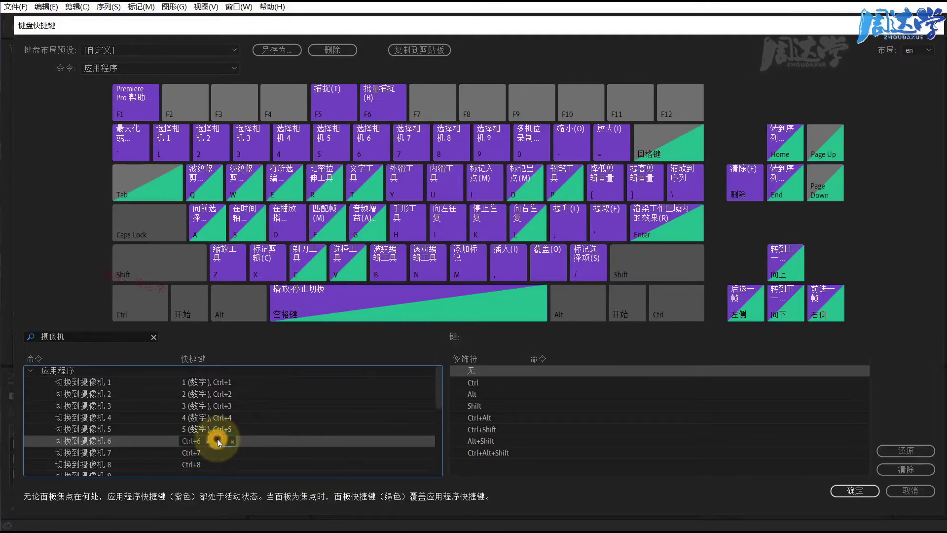
key("KP_6")
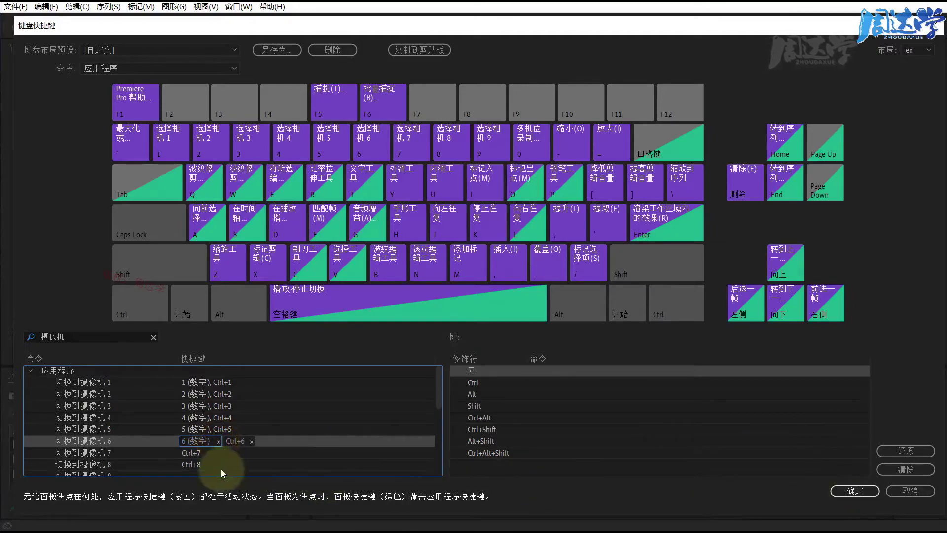
left_click(222, 452)
key("KP_6")
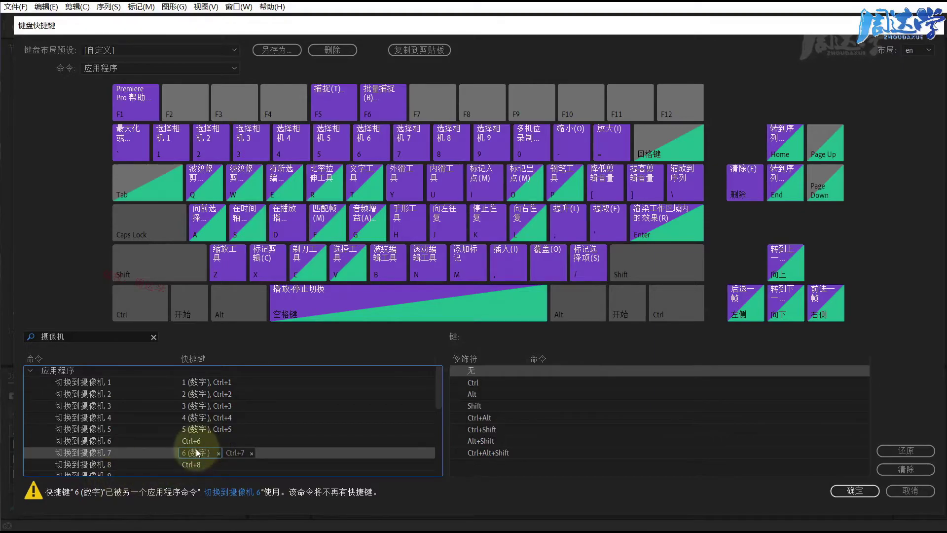
left_click(218, 453)
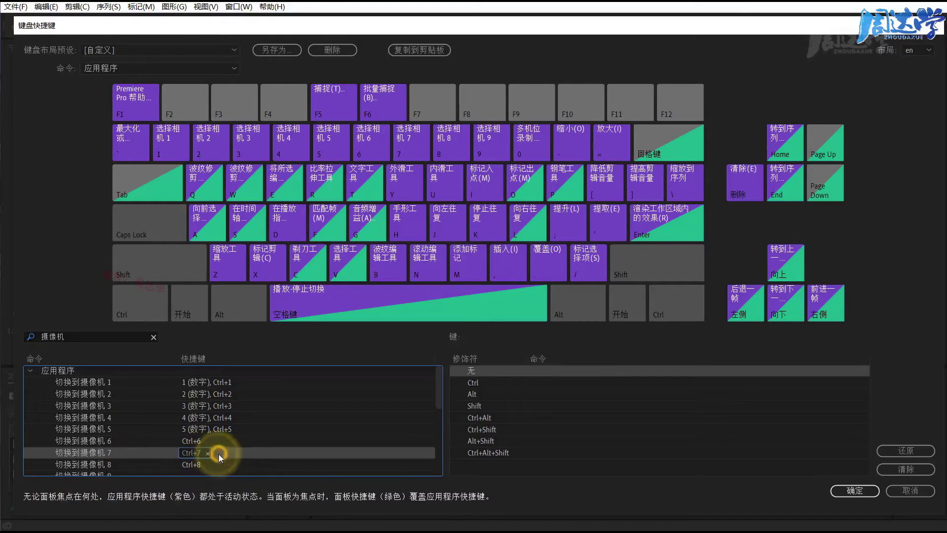
left_click(205, 441)
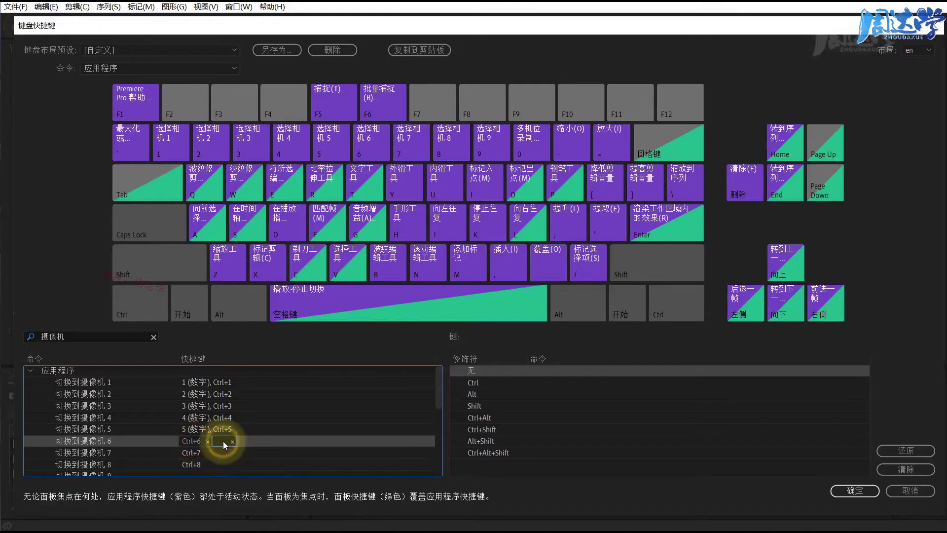
key("6")
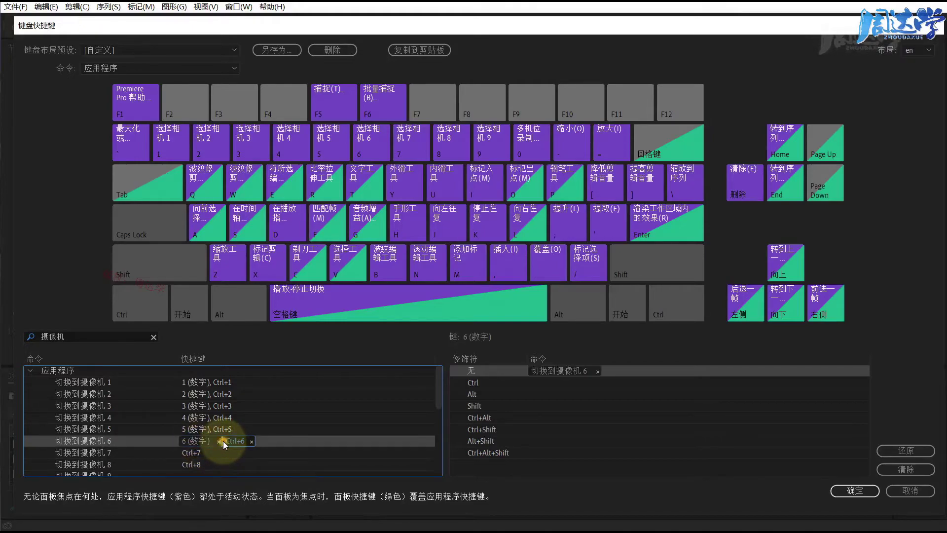
Review the camera 5 and 7 entries and confirm the shortcut settings with 确定.
left_click(277, 424)
left_click(238, 450)
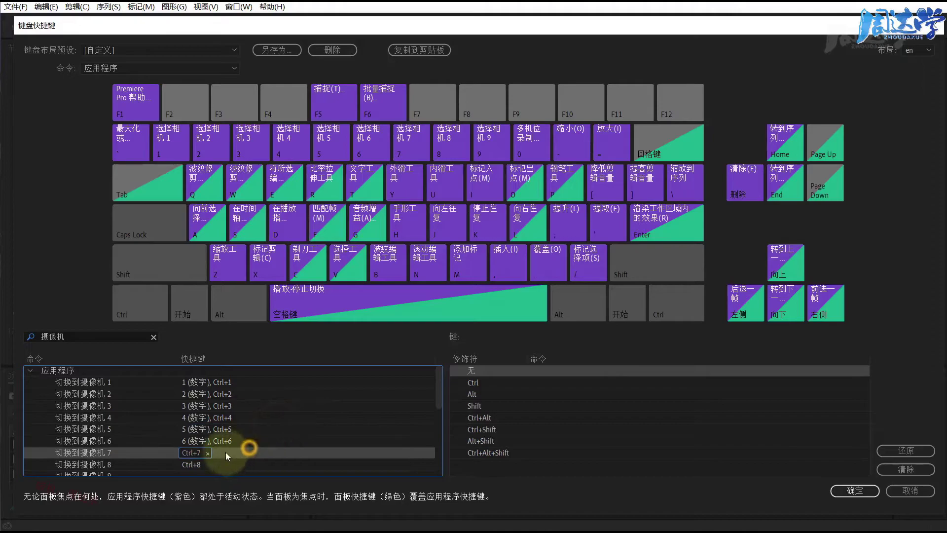
left_click(852, 490)
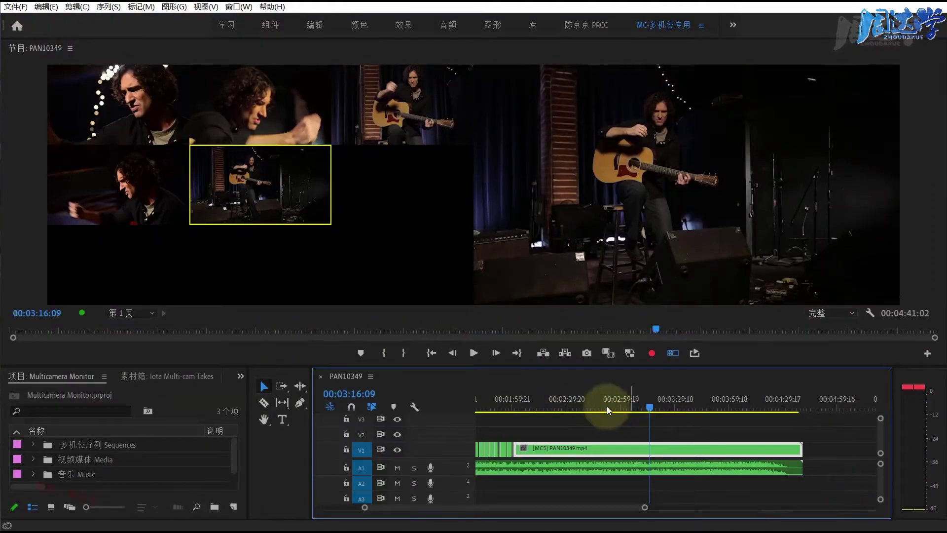
Play PAN10349 and cut live through cameras 1, 5, 3, 1, 2, 1, 4, 5, 4, 2, 1, then stop.
left_click(474, 355)
key("1")
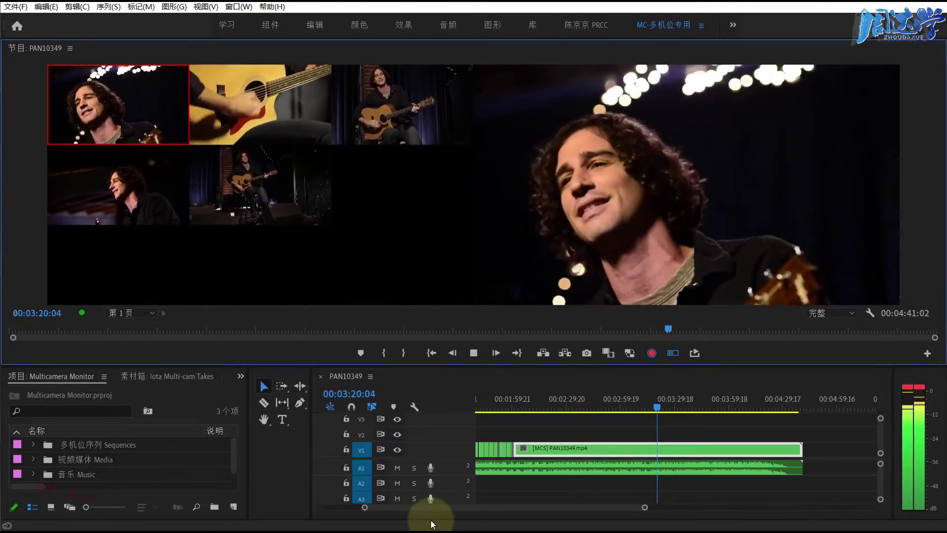
key("5")
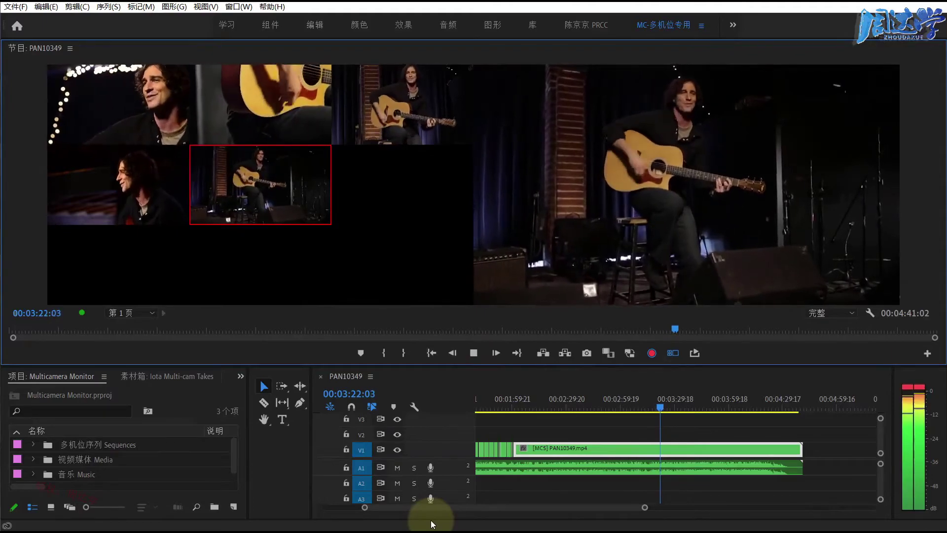
key("3")
key("1")
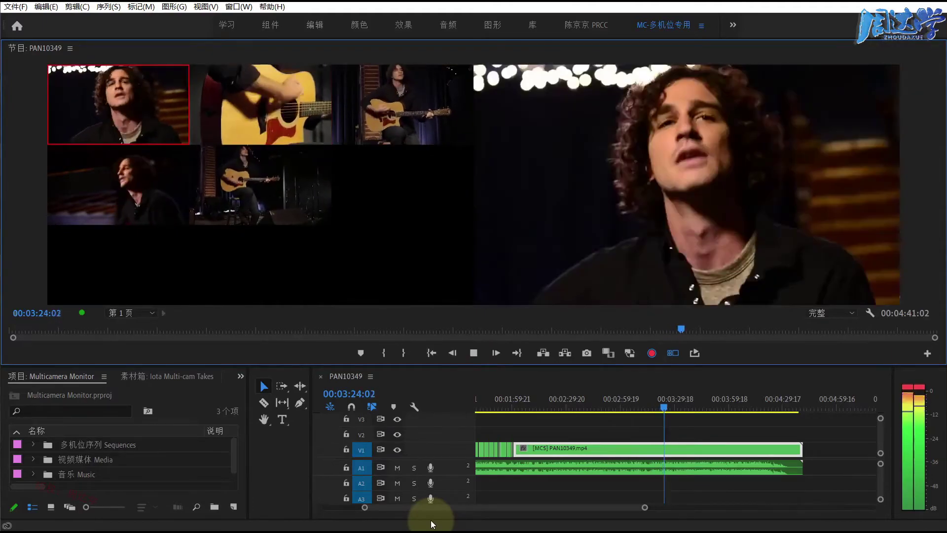
key("2")
key("1")
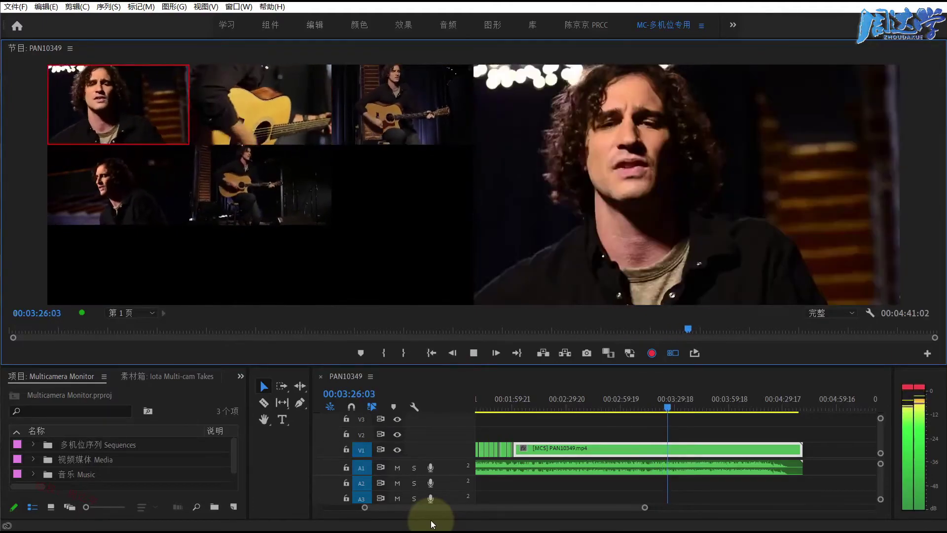
key("4")
key("5")
key("4")
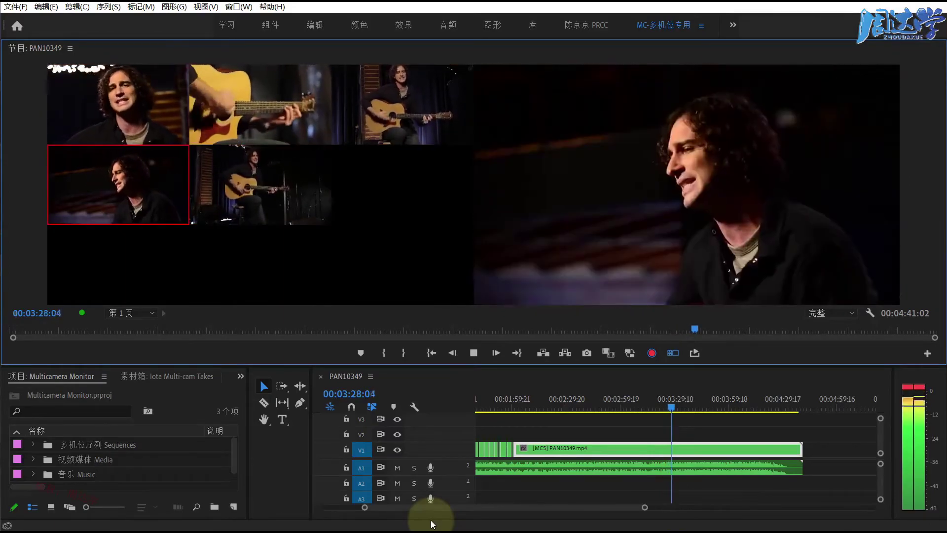
key("2")
key("1")
key("space")
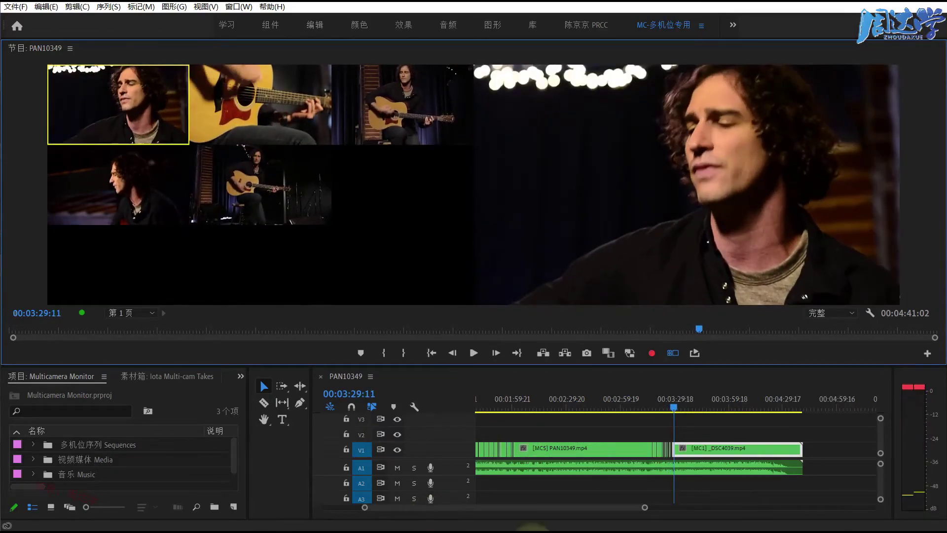
Review the cuts from 00:03:22:20, stopping playback at 00:03:30:02.
scroll(679, 436, "up", 3)
scroll(672, 439, "up", 2)
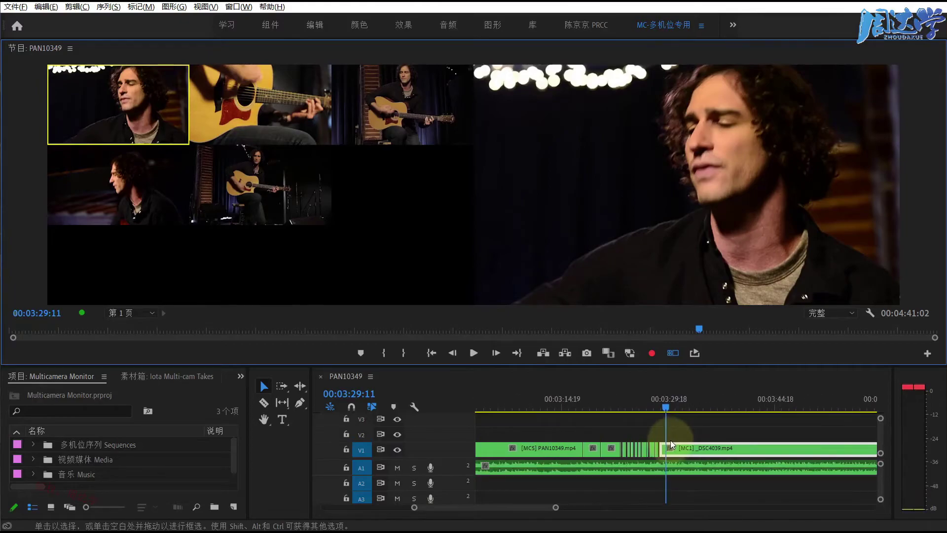
left_click(620, 403)
scroll(629, 422, "up", 1)
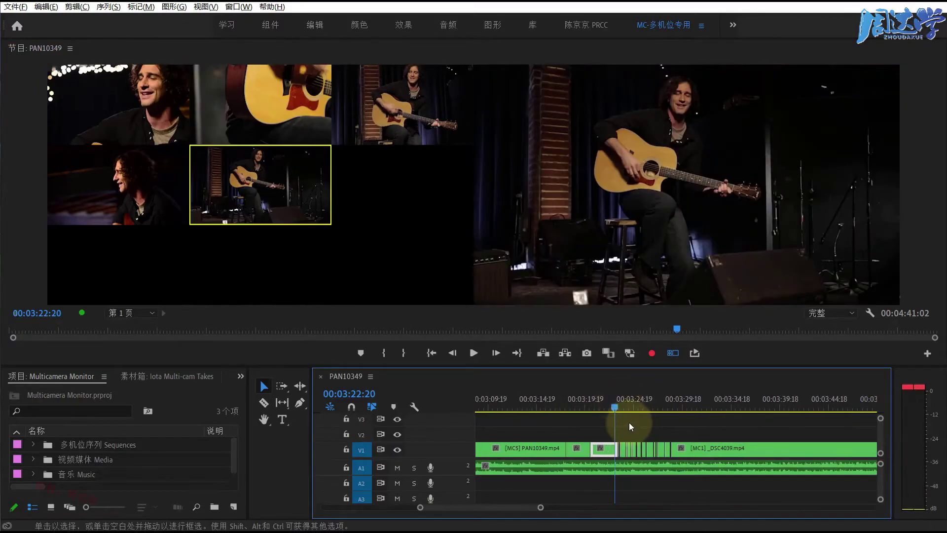
key("space")
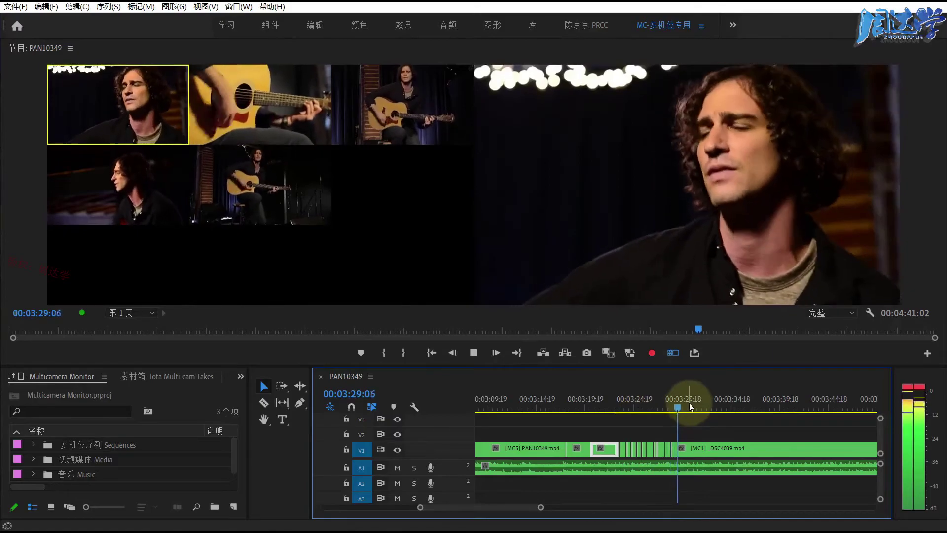
key("space")
Cycle the clip at the playhead through cameras 2, 1, 3, 4, 2, 3, 4, 5, 3, 1, 2, 5, 4.
left_click(243, 122)
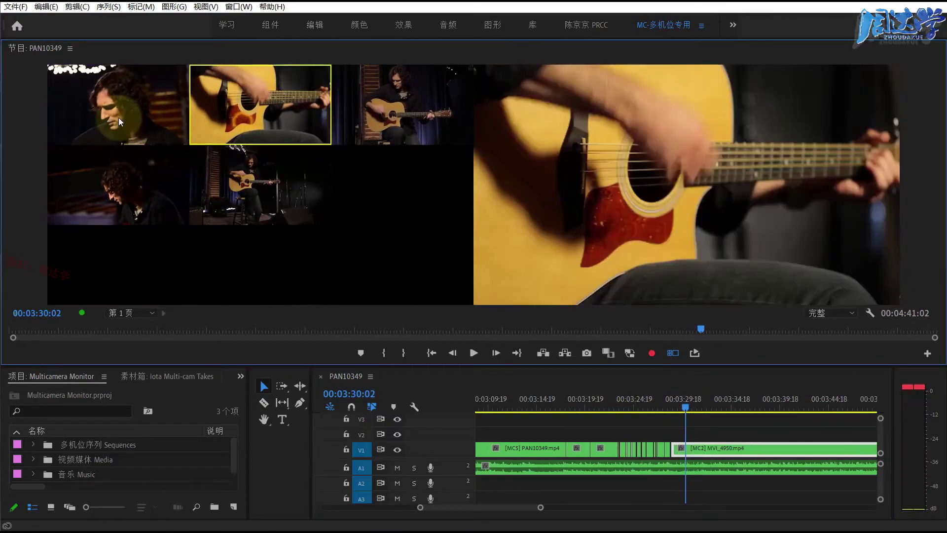
left_click(123, 126)
key("3")
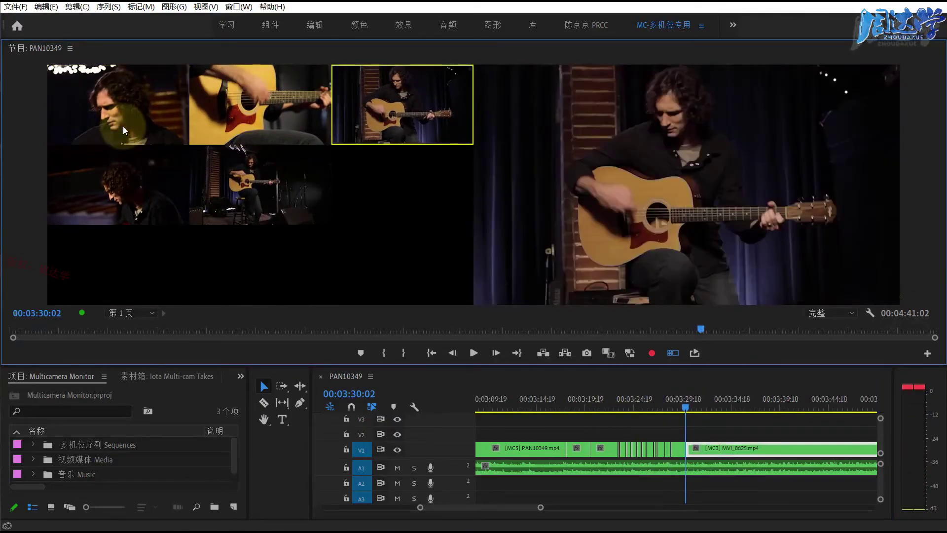
key("4")
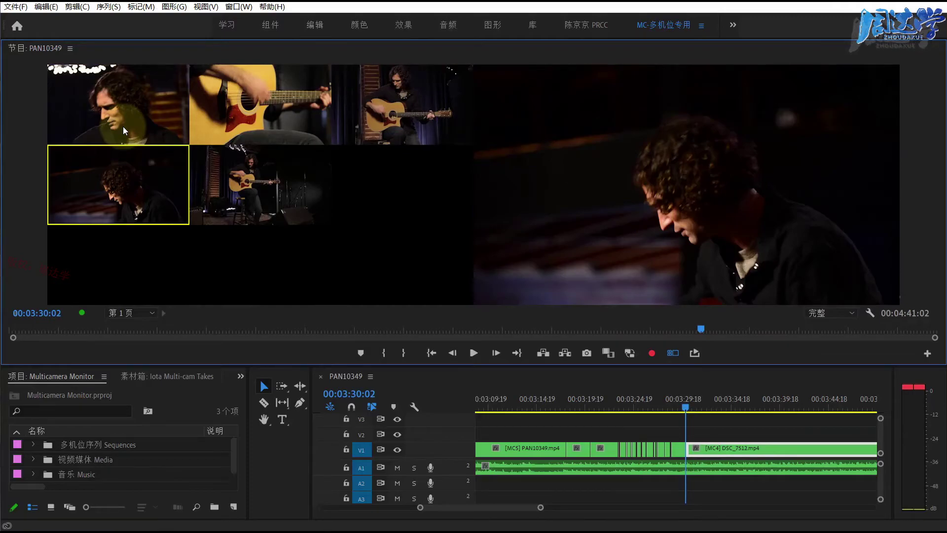
key("2")
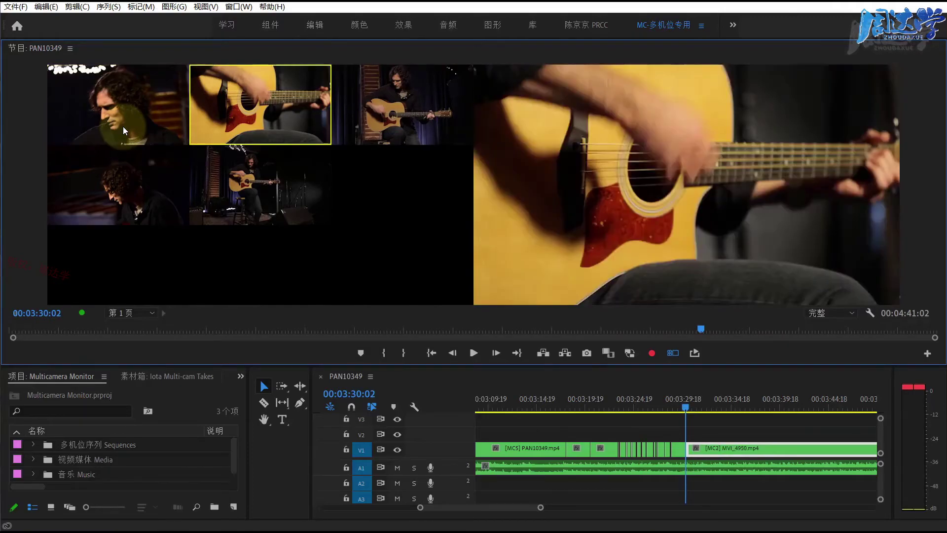
key("3")
key("4")
key("5")
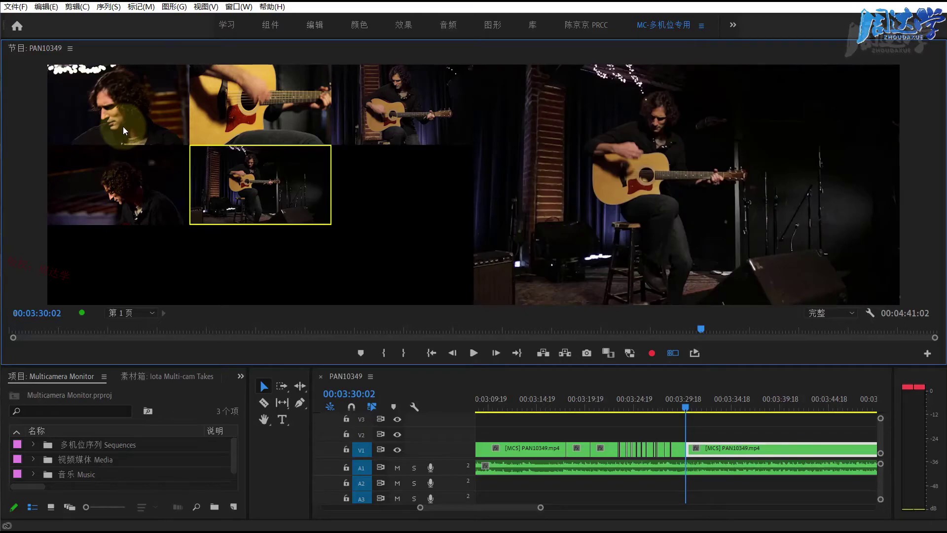
key("3")
key("1")
key("2")
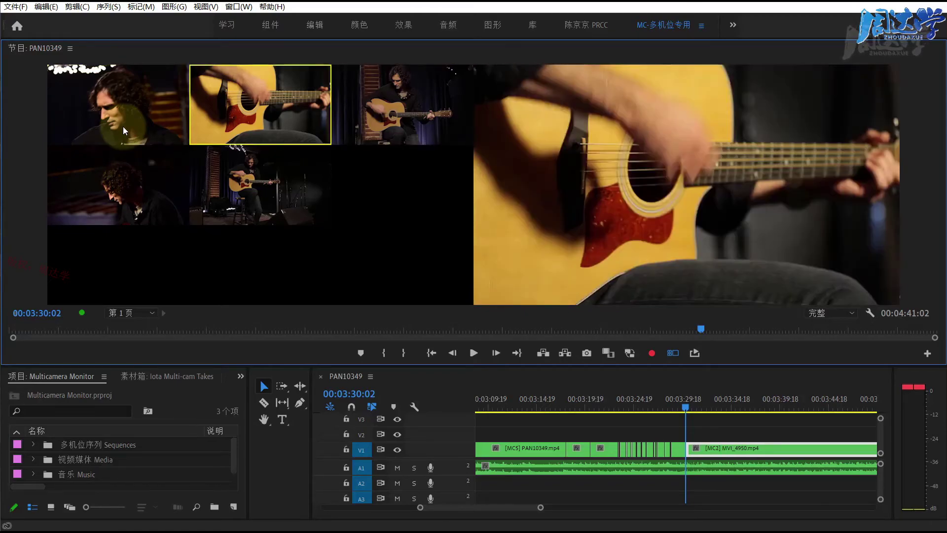
key("5")
key("4")
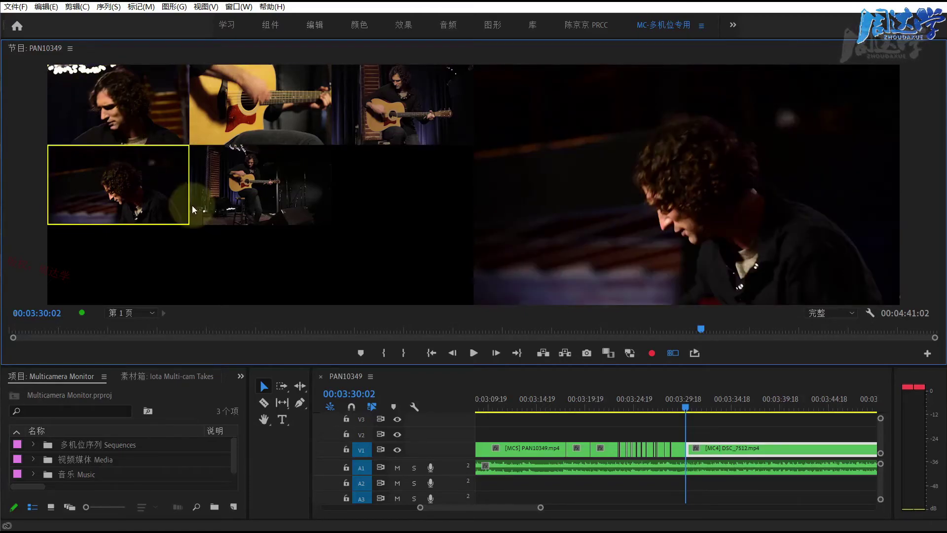
Click cameras 1, 2 and 3 in the grid, ending on camera 5's wide stage shot.
left_click(137, 141)
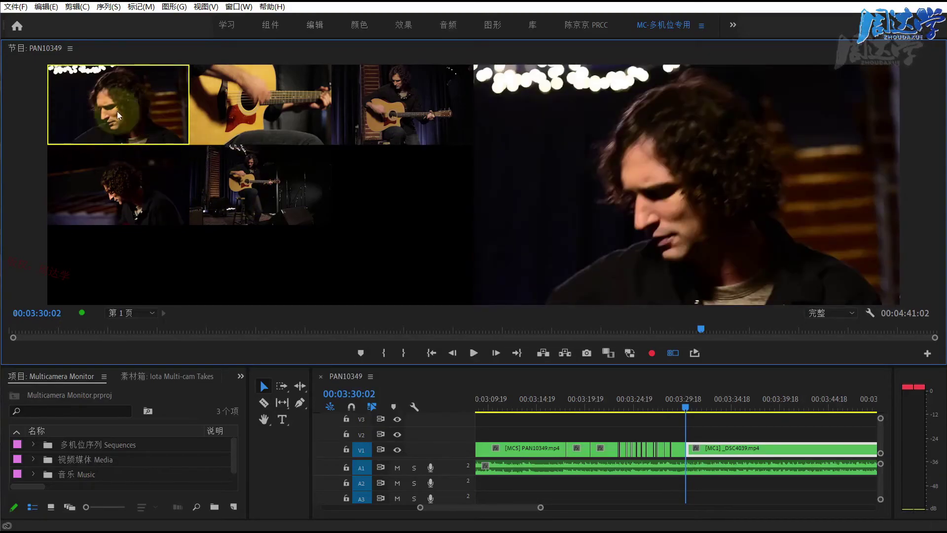
left_click(261, 105)
left_click(402, 105)
left_click(160, 187)
left_click(255, 194)
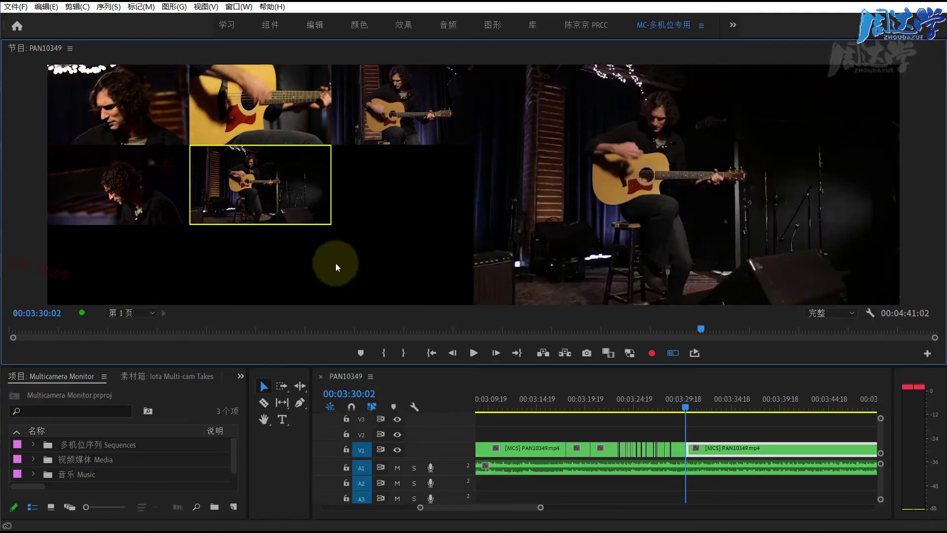
Undock the Program monitor into a floating window.
left_click(69, 48)
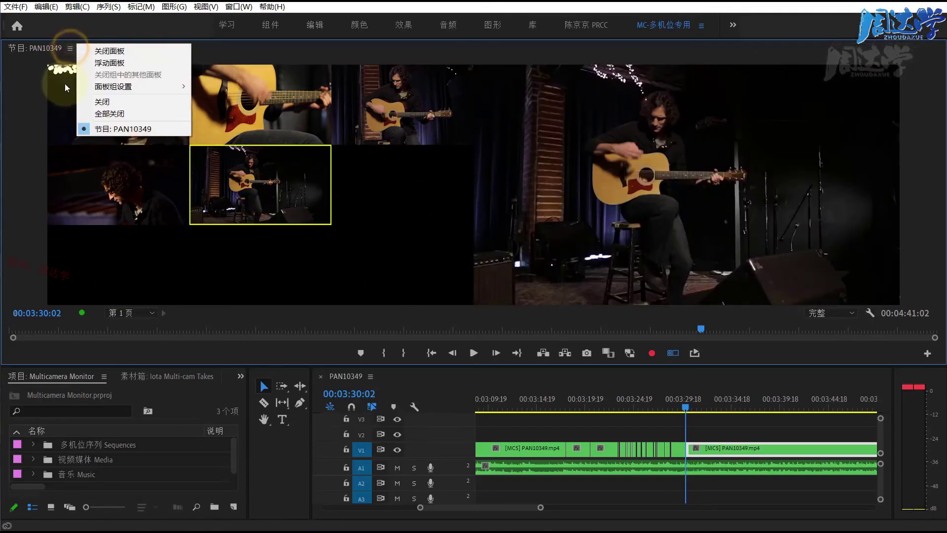
mouse_move(111, 89)
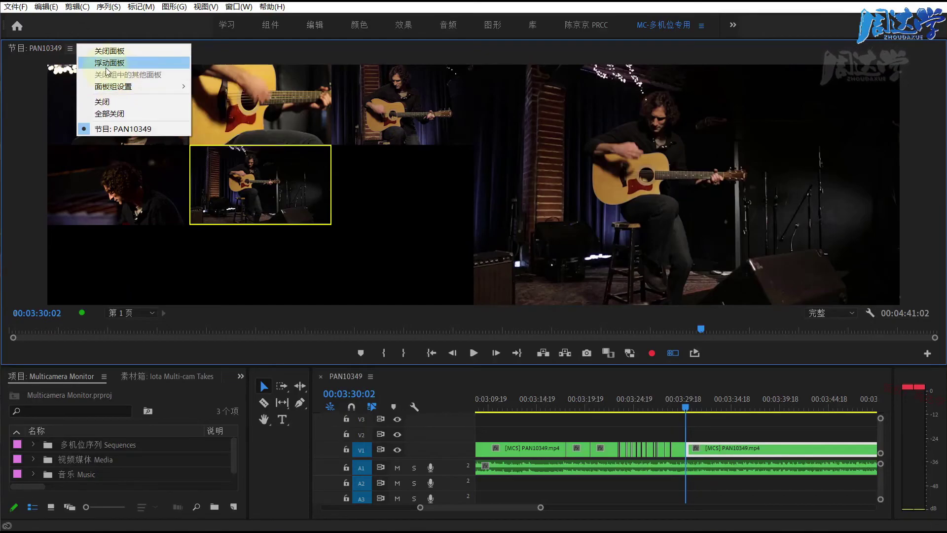
left_click(109, 62)
Move and enlarge the floating monitor, then close all sequences in it.
mouse_move(317, 53)
left_mouse_down()
mouse_move(321, 68)
mouse_move(309, 70)
left_mouse_up()
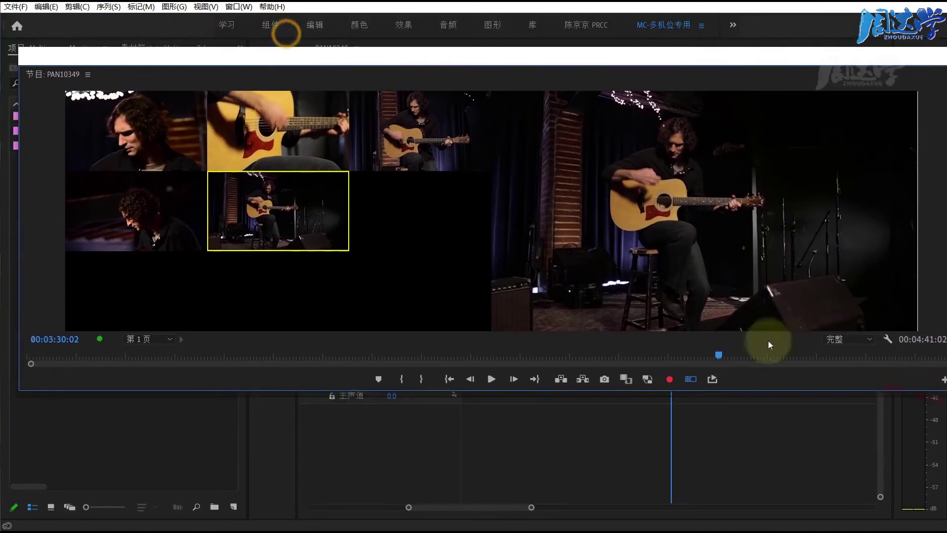
mouse_move(946, 389)
left_mouse_down()
mouse_move(870, 499)
mouse_move(926, 506)
left_mouse_up()
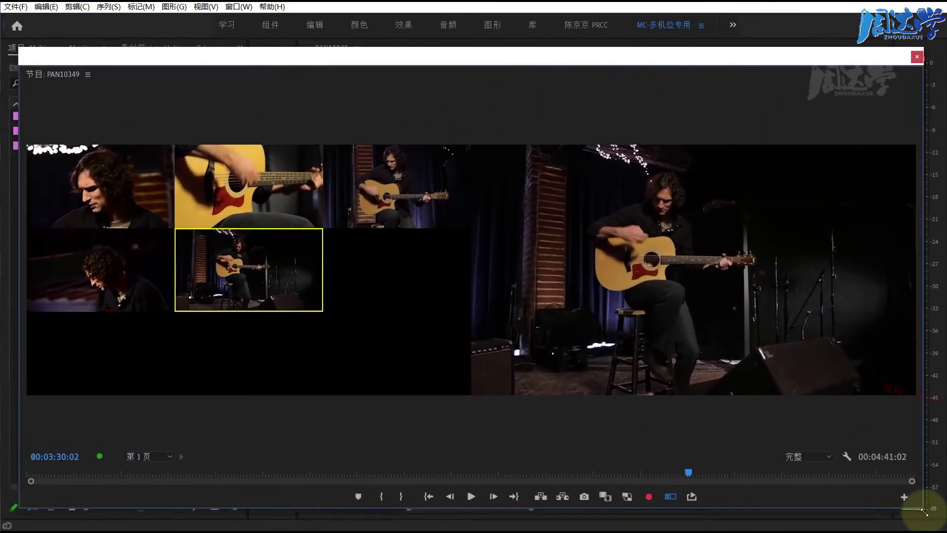
mouse_move(597, 57)
left_mouse_down()
mouse_move(602, 49)
mouse_move(590, 48)
left_mouse_up()
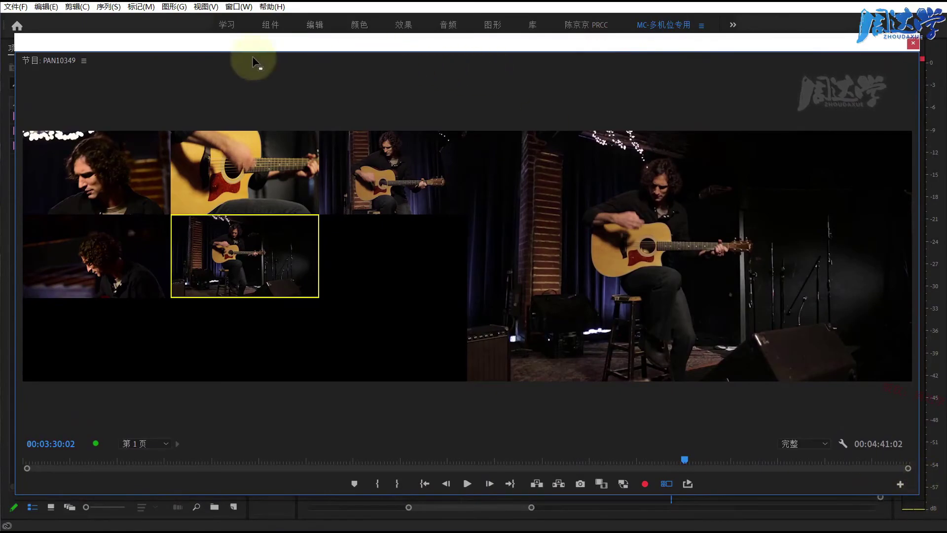
mouse_move(249, 45)
left_mouse_down()
mouse_move(104, 24)
mouse_move(193, 65)
left_mouse_up()
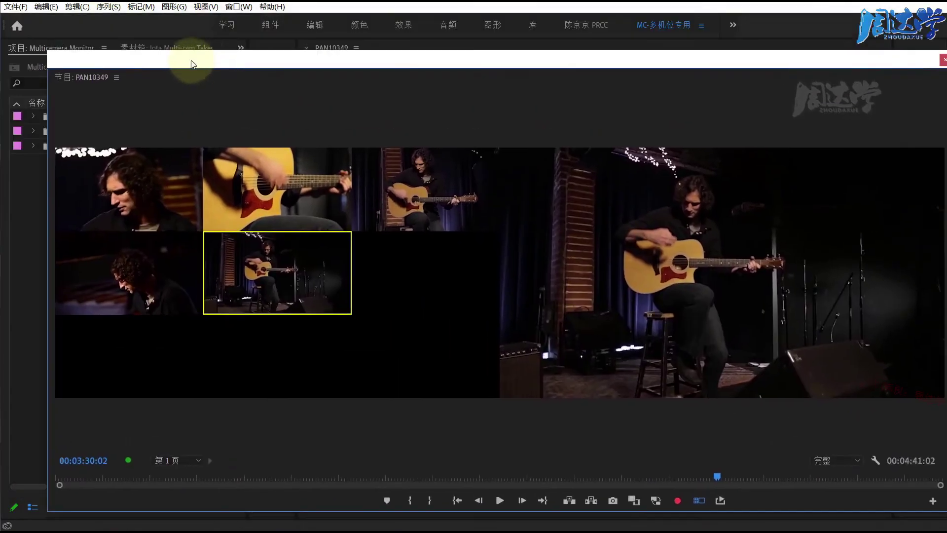
left_click(116, 78)
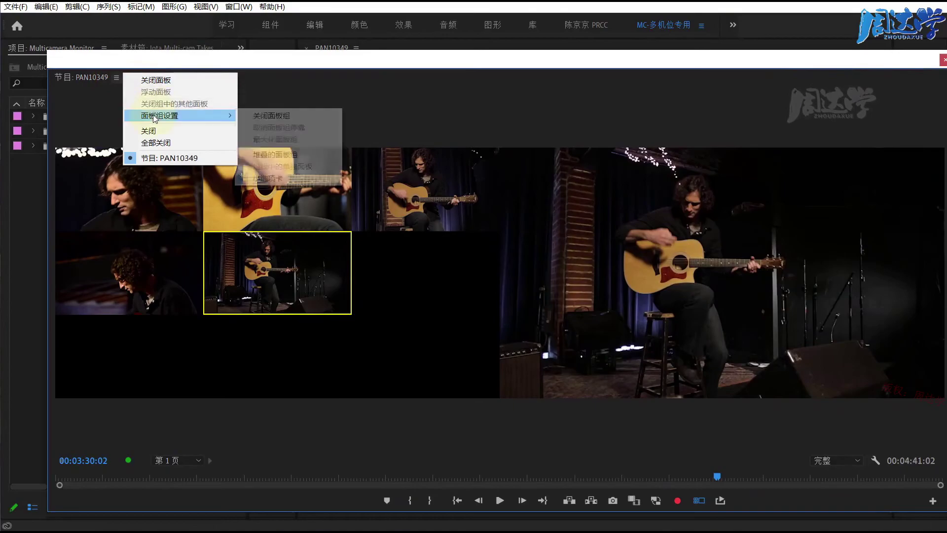
left_click(147, 144)
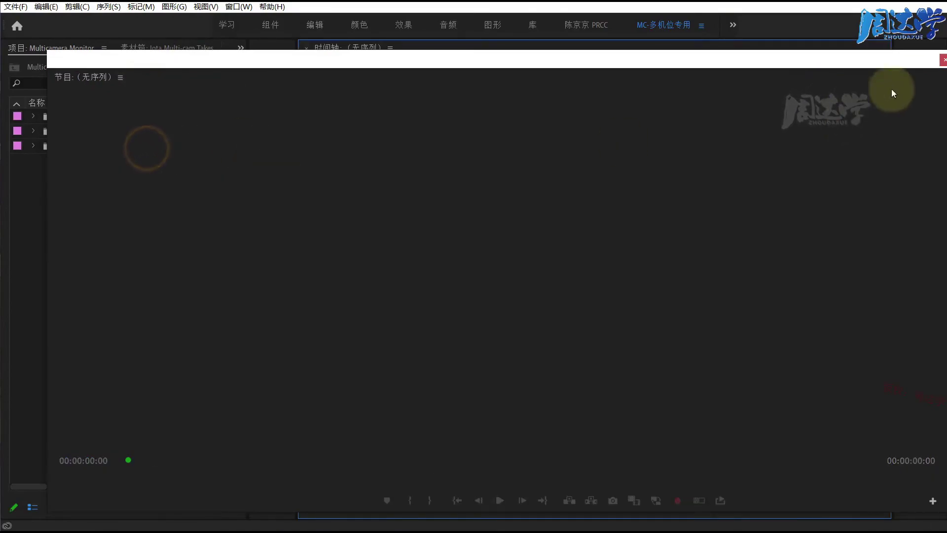
Close the floating monitor and load PAN10349.mp4 Multicam from Iota Multi-cam Takes as source.
left_click(943, 59)
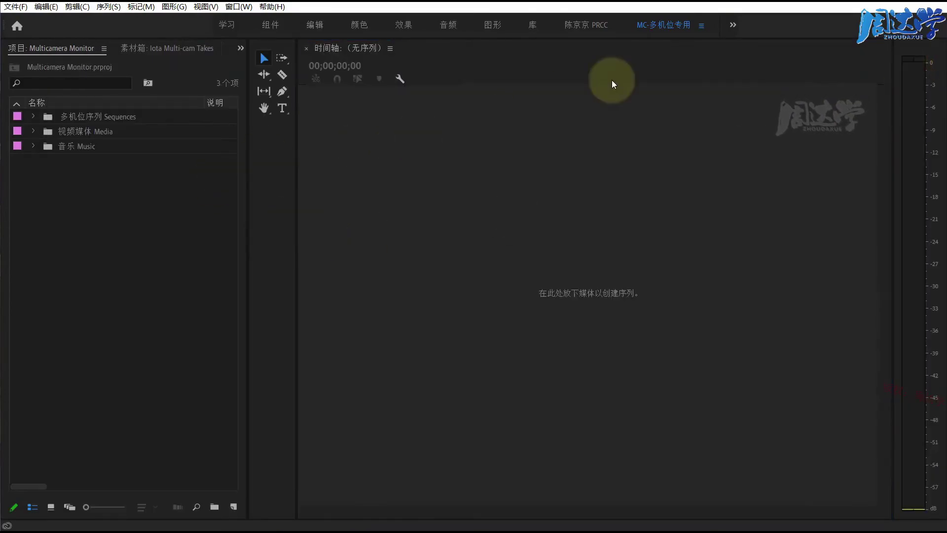
left_click(32, 116)
left_click(48, 131)
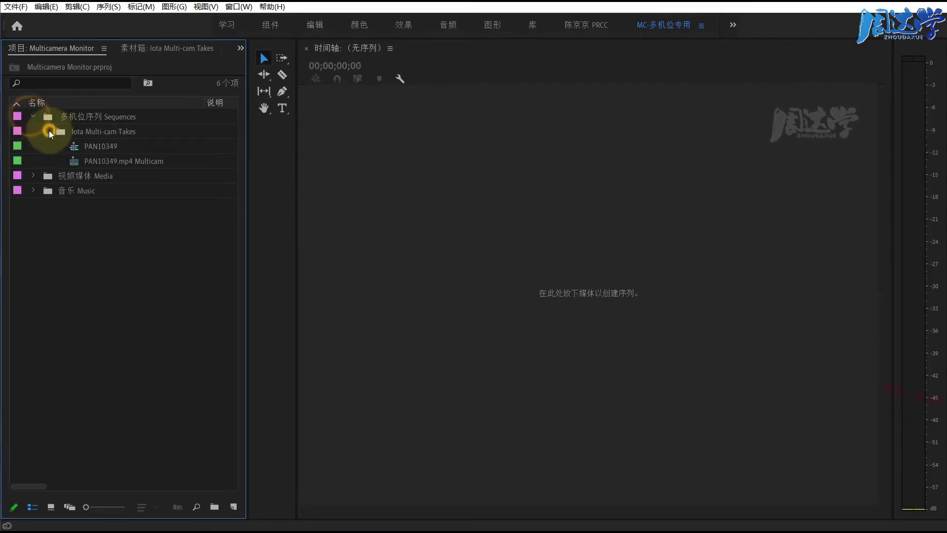
left_click(76, 161)
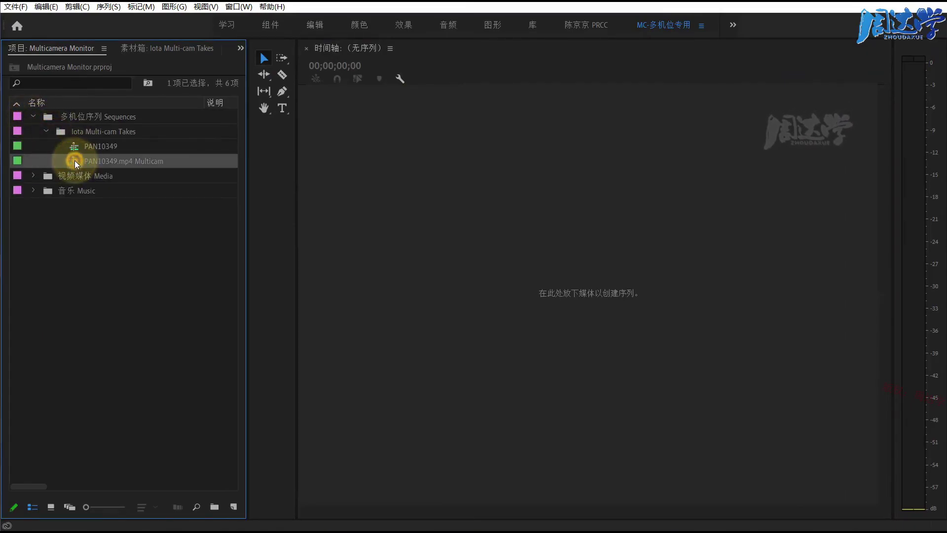
double_click(75, 161)
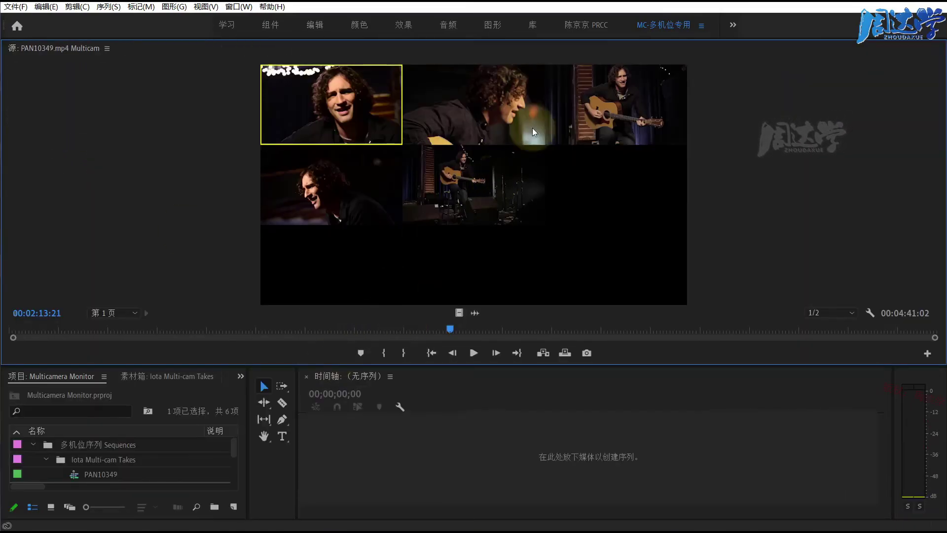
Reopen the PAN10349 sequence and reset the workspace to its saved layout.
left_click(78, 474)
double_click(78, 472)
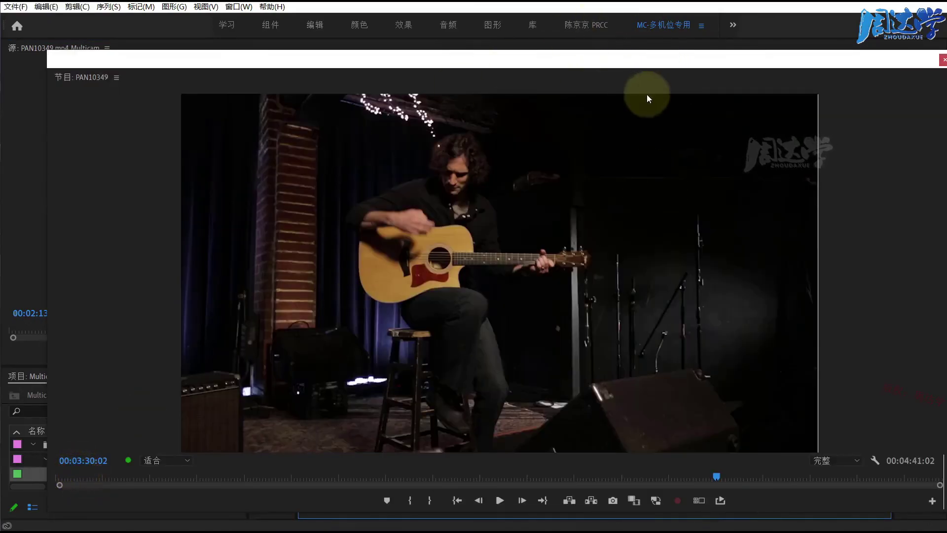
right_click(665, 24)
left_click(685, 31)
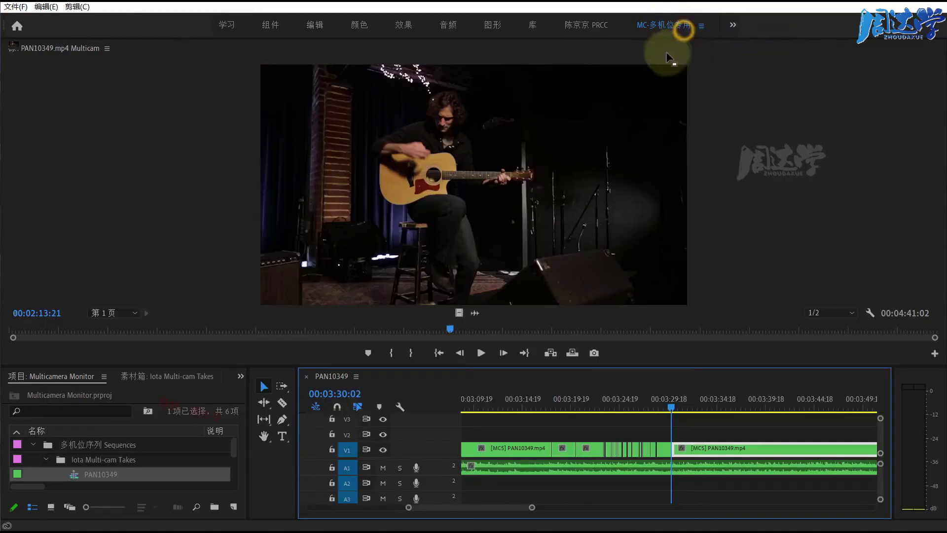
At 00:03:34:18, show the multi-camera grid and cut to cameras 2, 4, 1, then 5.
left_click(733, 409)
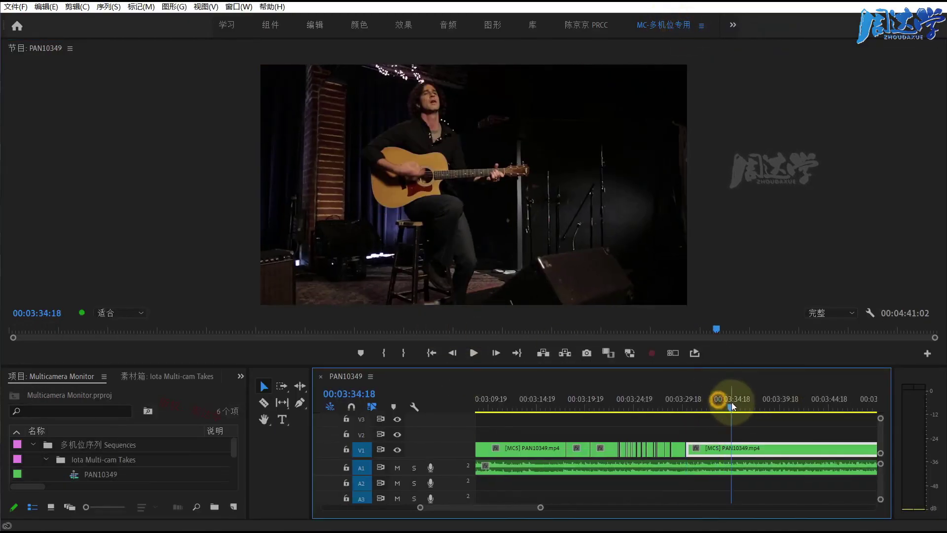
left_click(674, 352)
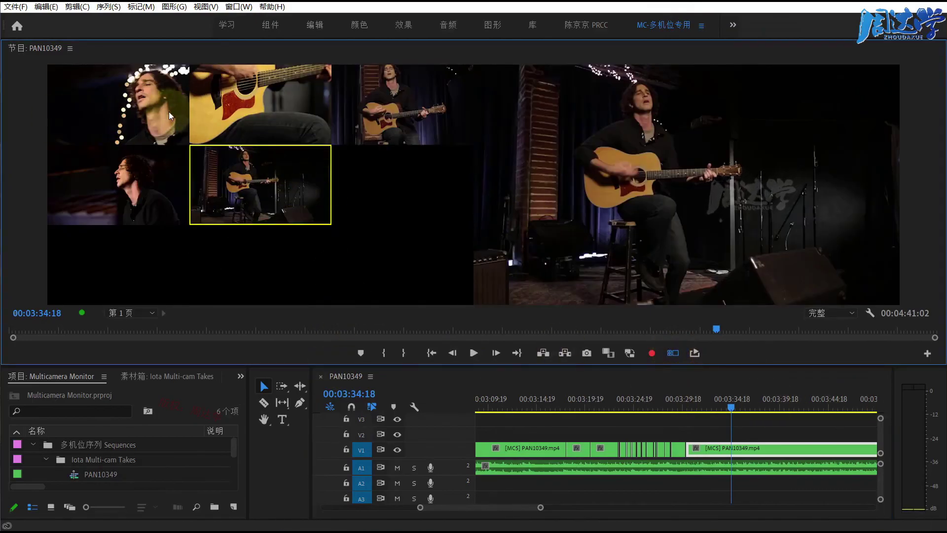
left_click(227, 122)
left_click(142, 192)
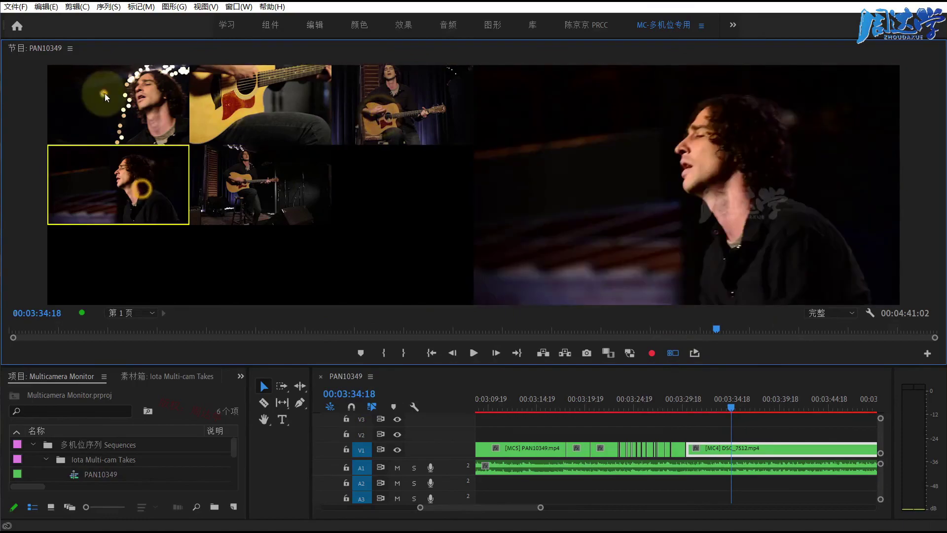
left_click(104, 93)
left_click(236, 187)
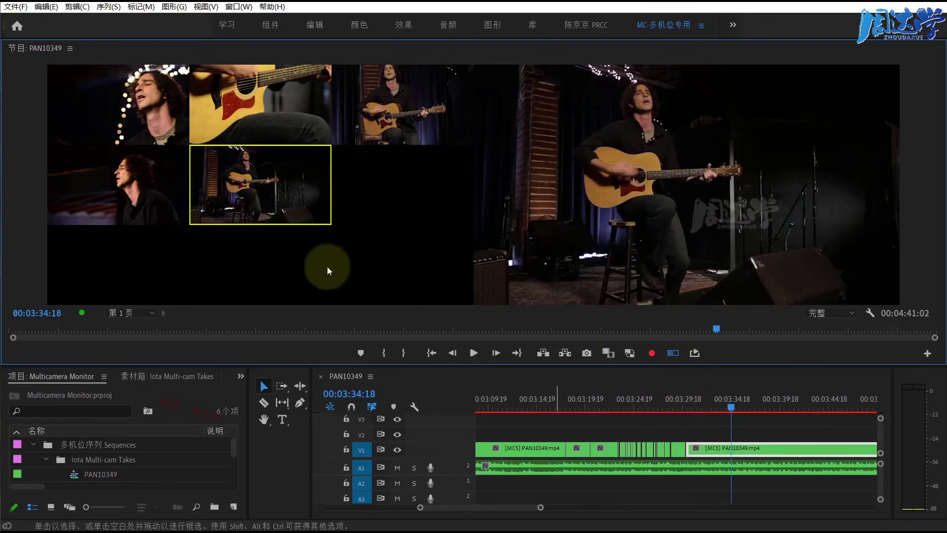